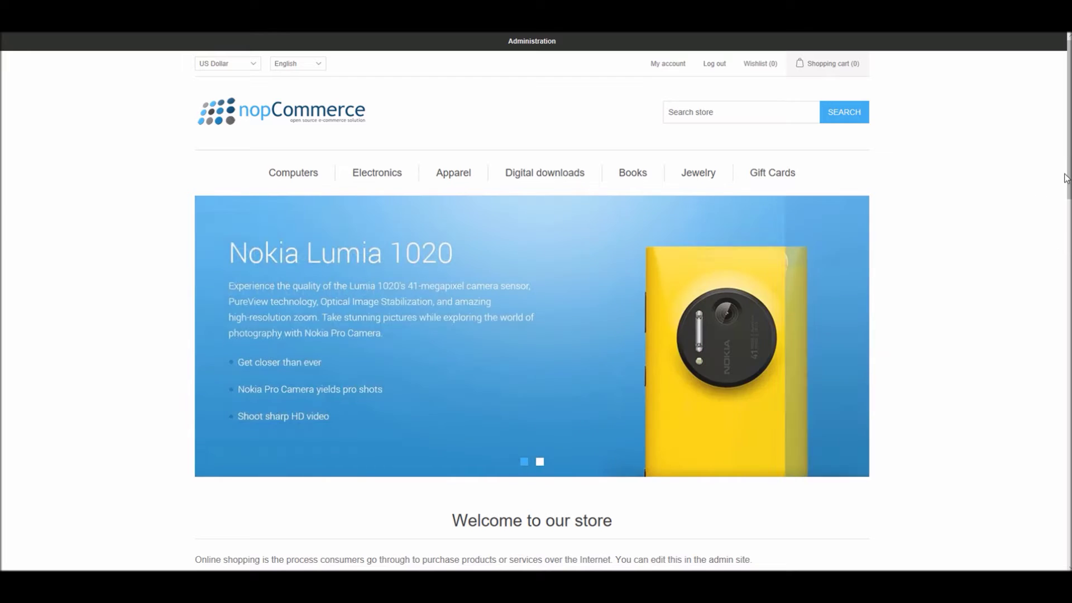
# - From the Administration area, open Configuration > Settings > Media settings
pyautogui.moveTo(1069, 177); pyautogui.dragTo(1020, 381)
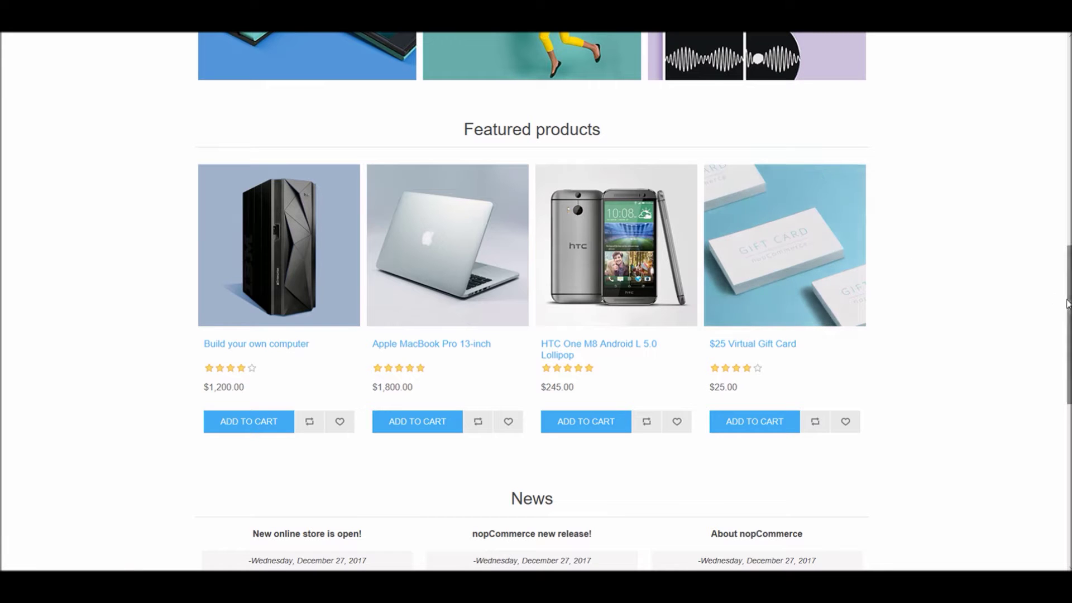
pyautogui.moveTo(1068, 304); pyautogui.dragTo(1046, 207)
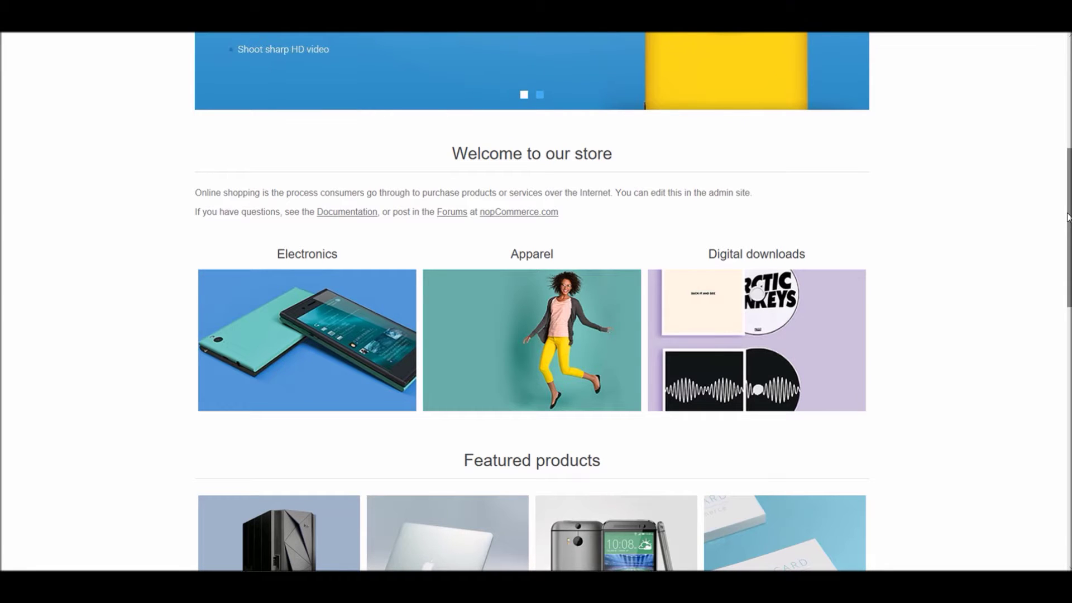
pyautogui.moveTo(1068, 217); pyautogui.dragTo(1068, 225)
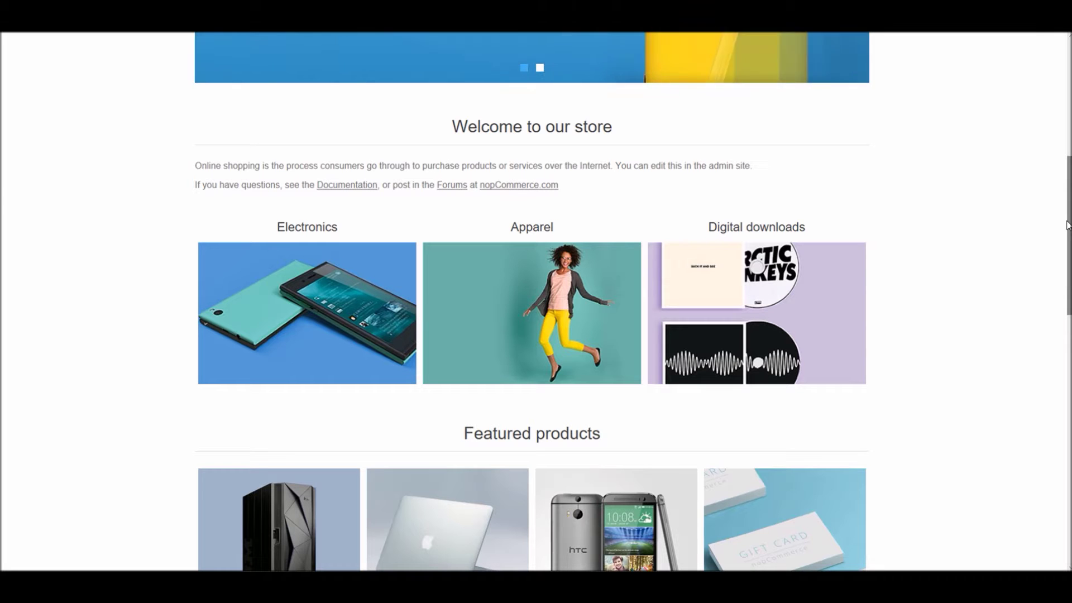
pyautogui.moveTo(1068, 225); pyautogui.dragTo(1061, 111)
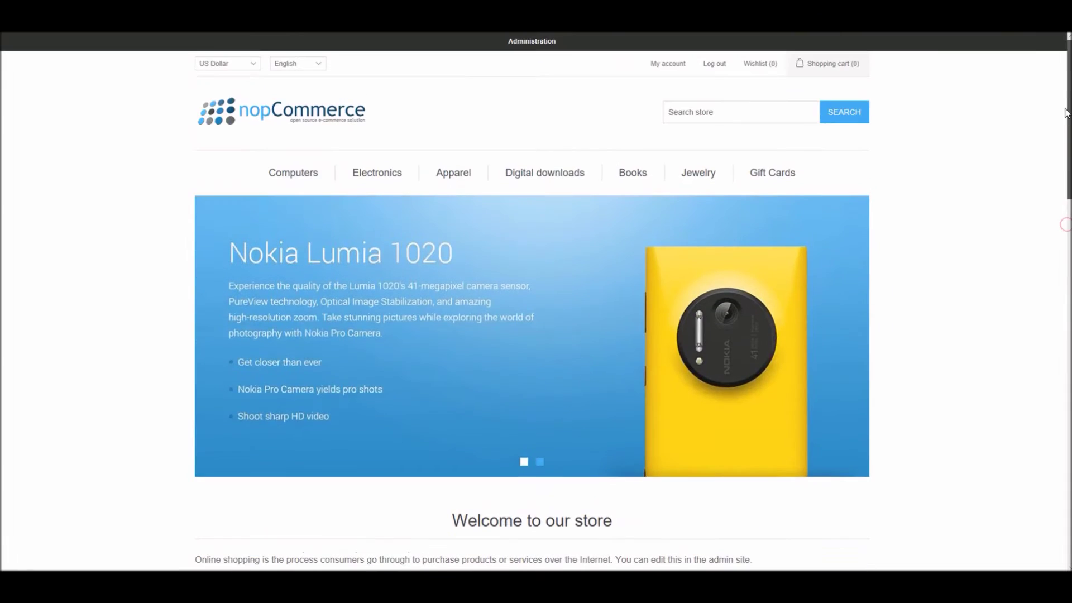
pyautogui.click(532, 40)
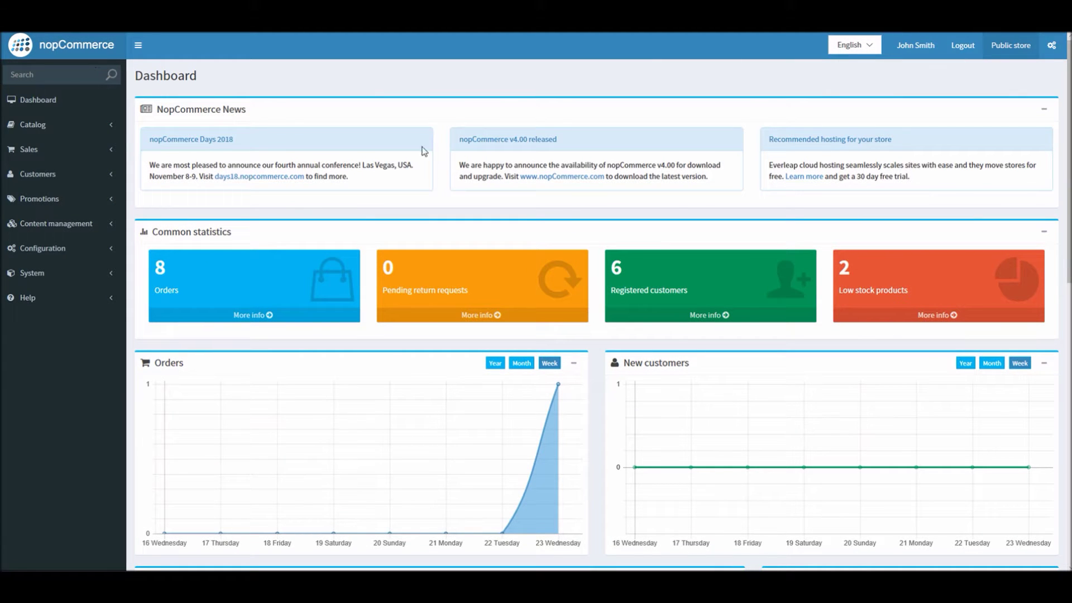
pyautogui.click(58, 249)
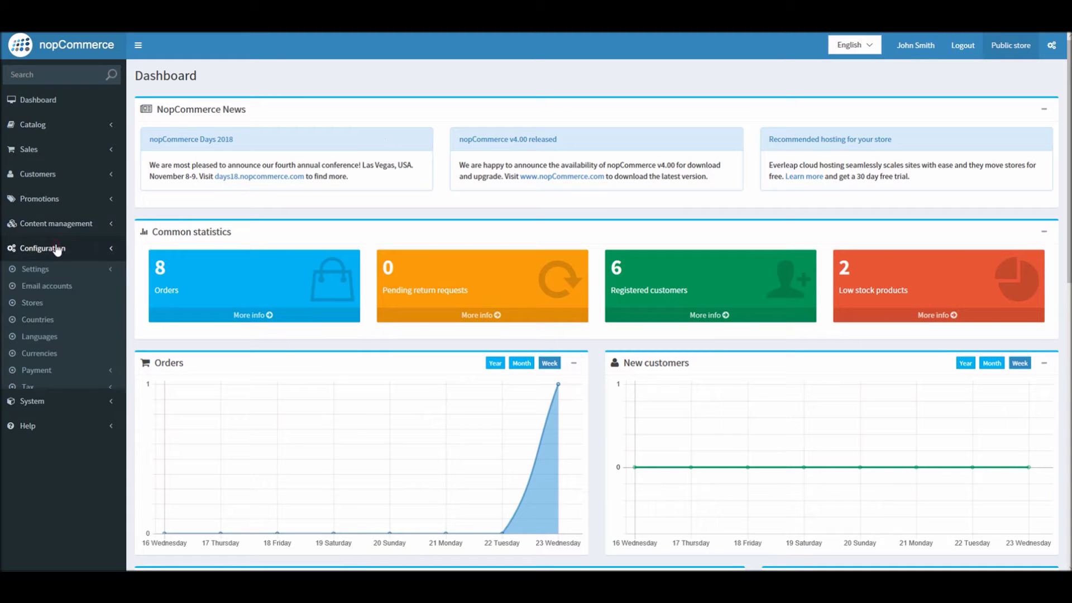
pyautogui.click(56, 270)
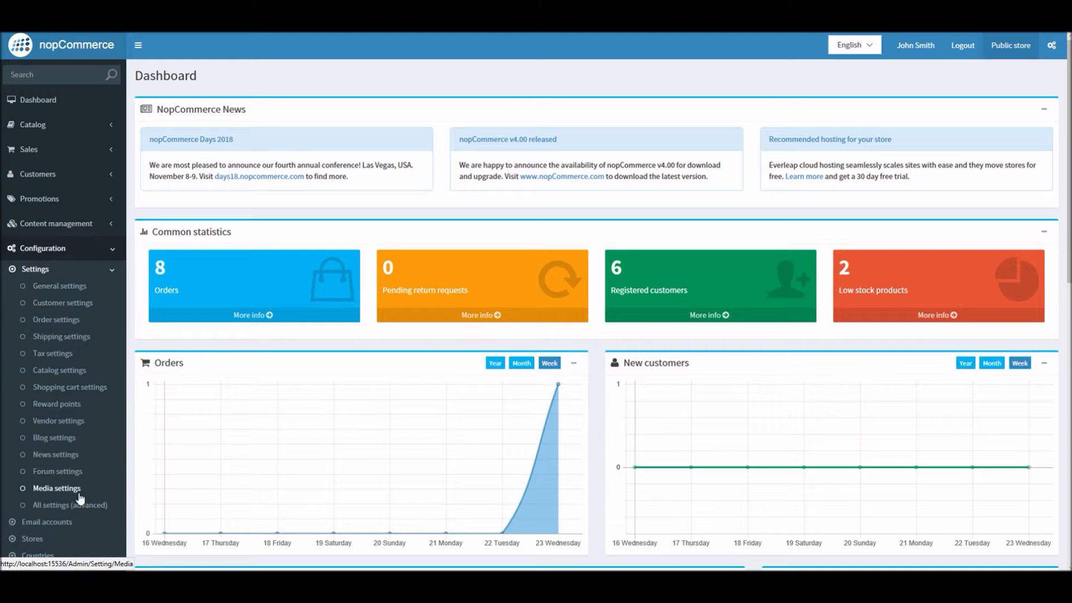
pyautogui.click(81, 489)
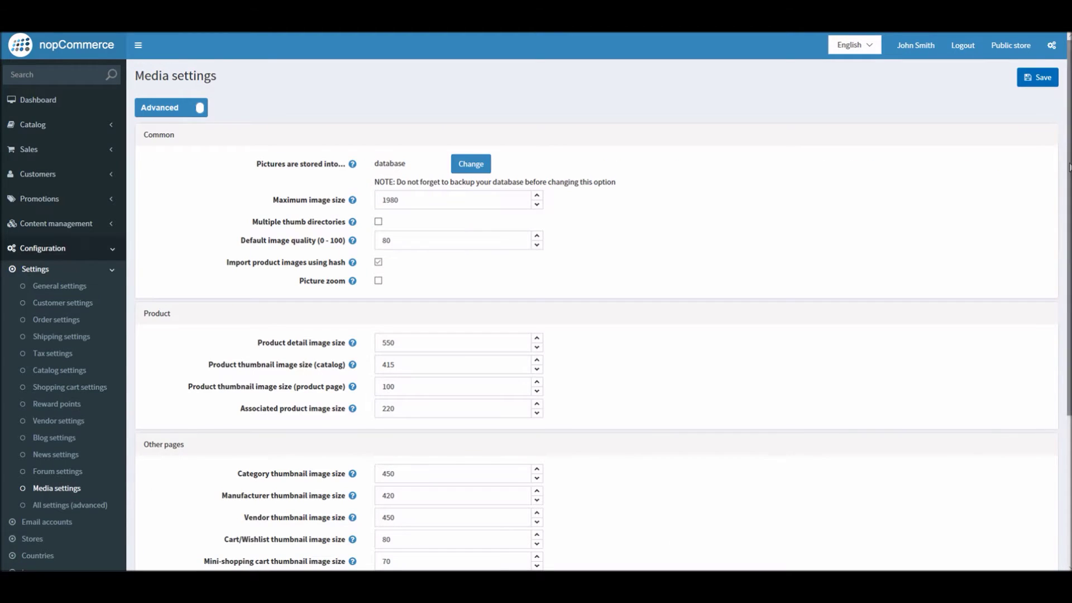
# - Confirm 'Pictures are stored into' reads database, then show the Nop.Web folder in File Explorer
pyautogui.moveTo(1064, 167); pyautogui.dragTo(1066, 181)
pyautogui.scroll(-2, 1048, 250)
pyautogui.scroll(3, 1040, 231)
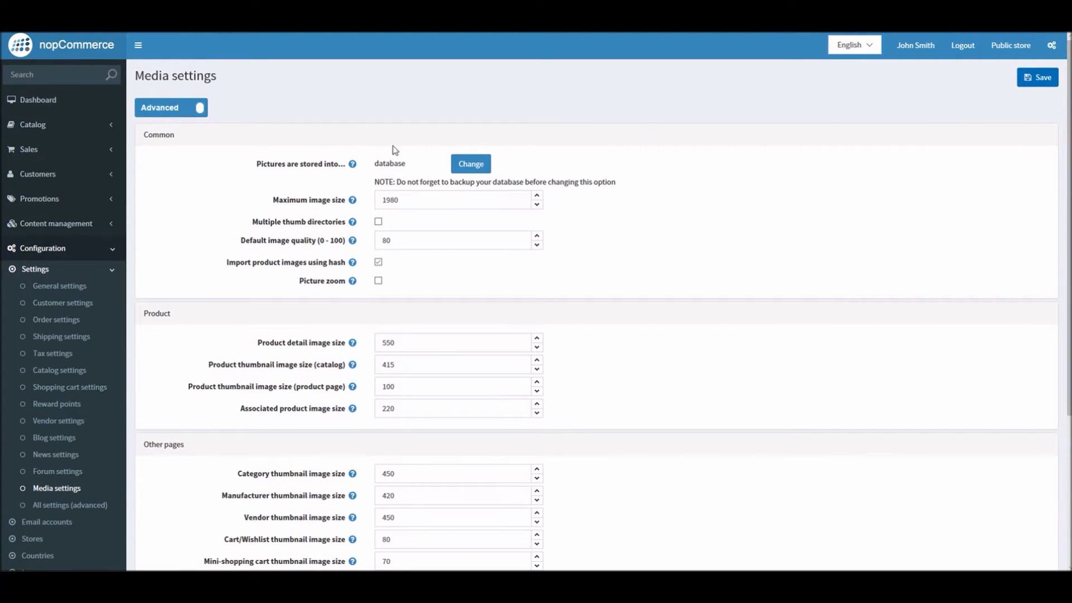
pyautogui.moveTo(338, 169)
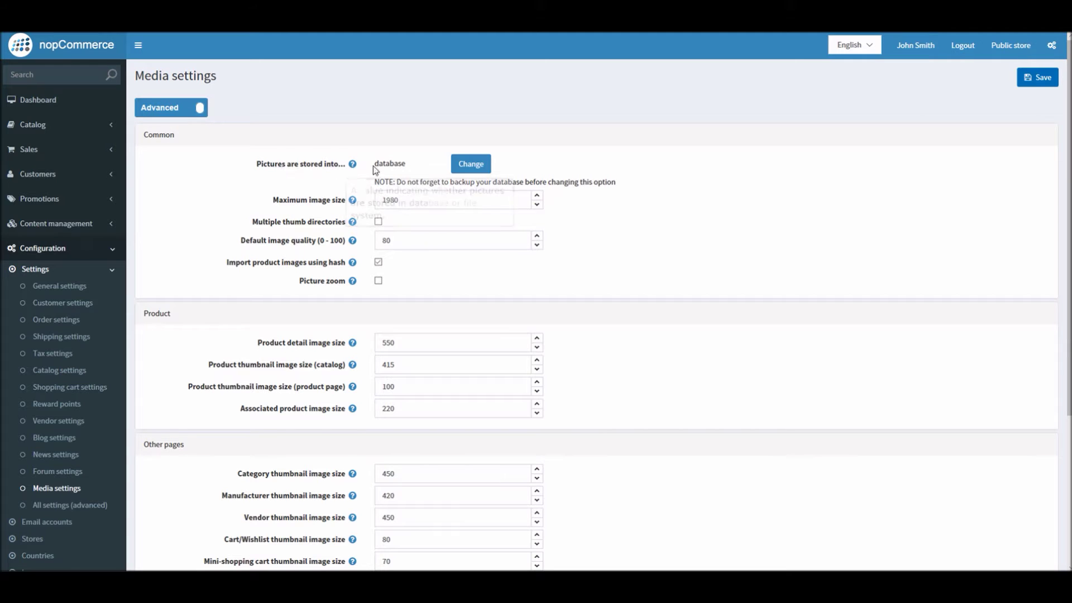
pyautogui.moveTo(374, 163); pyautogui.dragTo(408, 163)
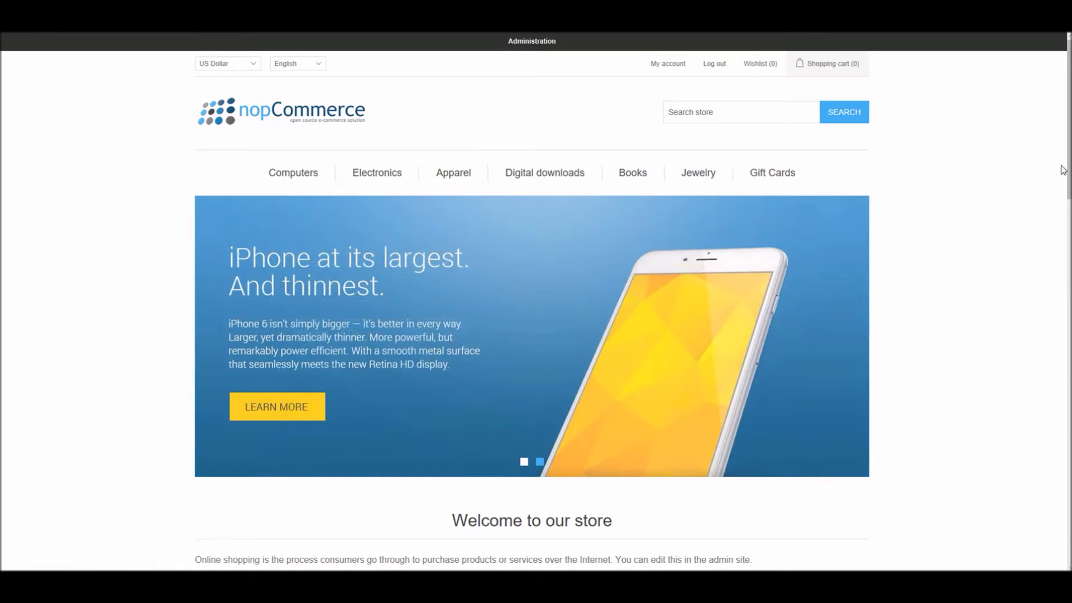
pyautogui.moveTo(1064, 169); pyautogui.dragTo(1035, 399)
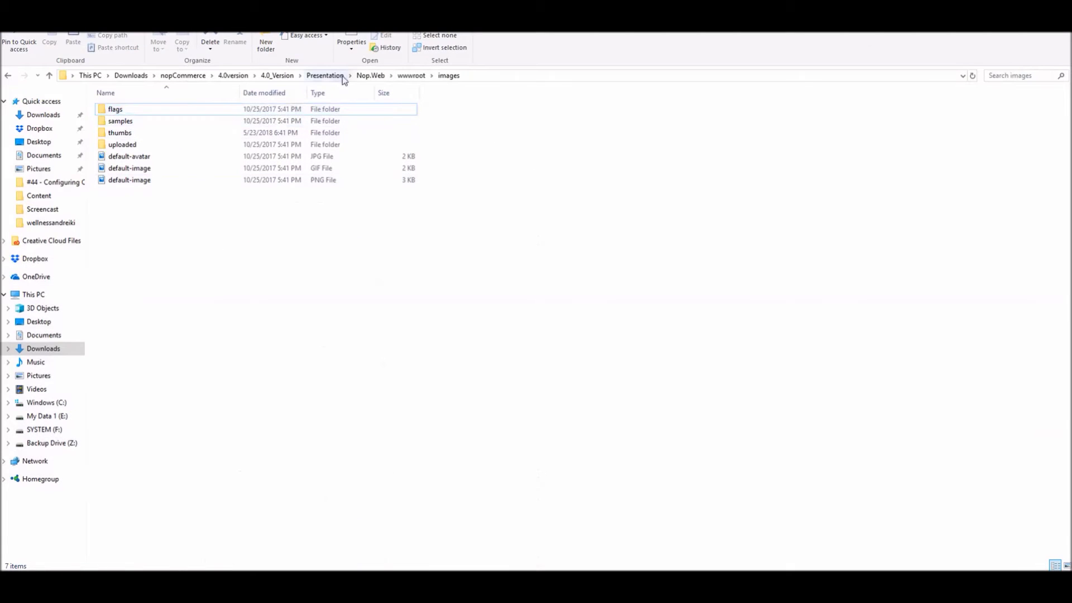
pyautogui.click(368, 76)
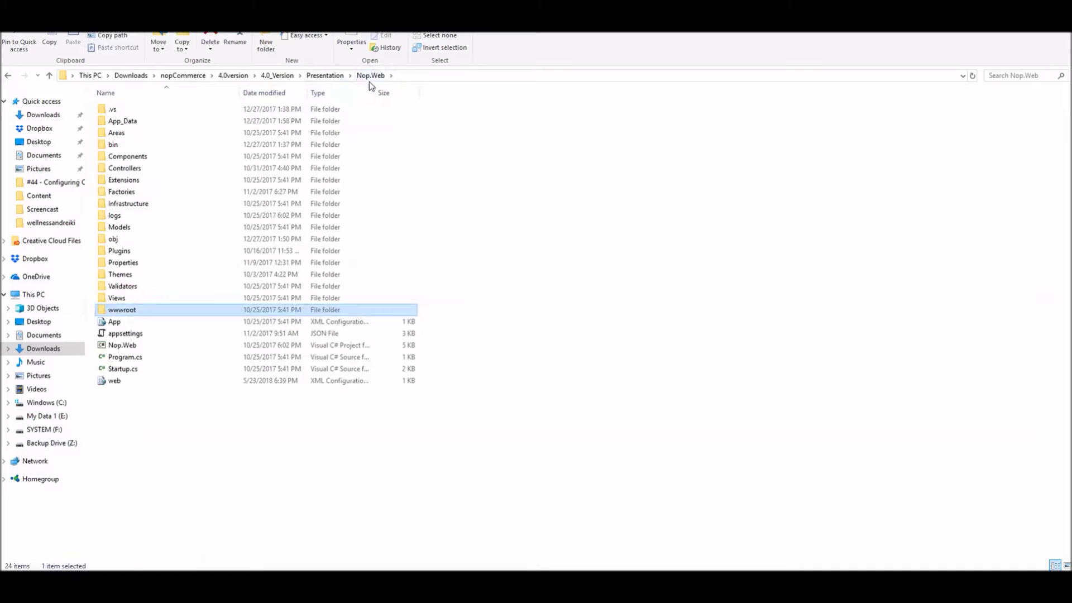
# - Open wwwroot\images in File Explorer and position it beside the Media settings page
pyautogui.doubleClick(134, 309)
pyautogui.doubleClick(126, 158)
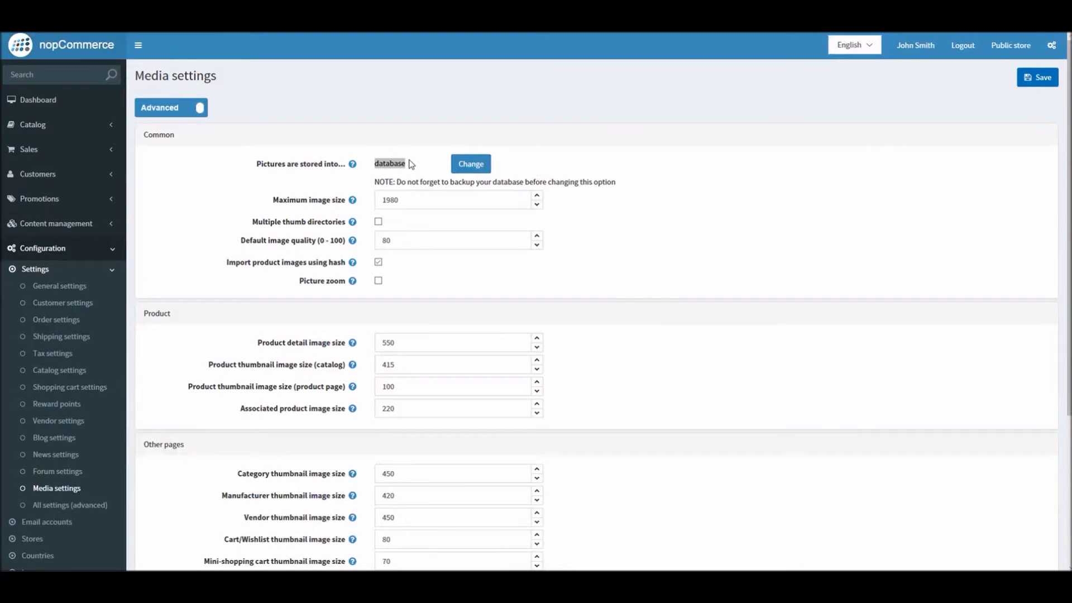
pyautogui.click(411, 161)
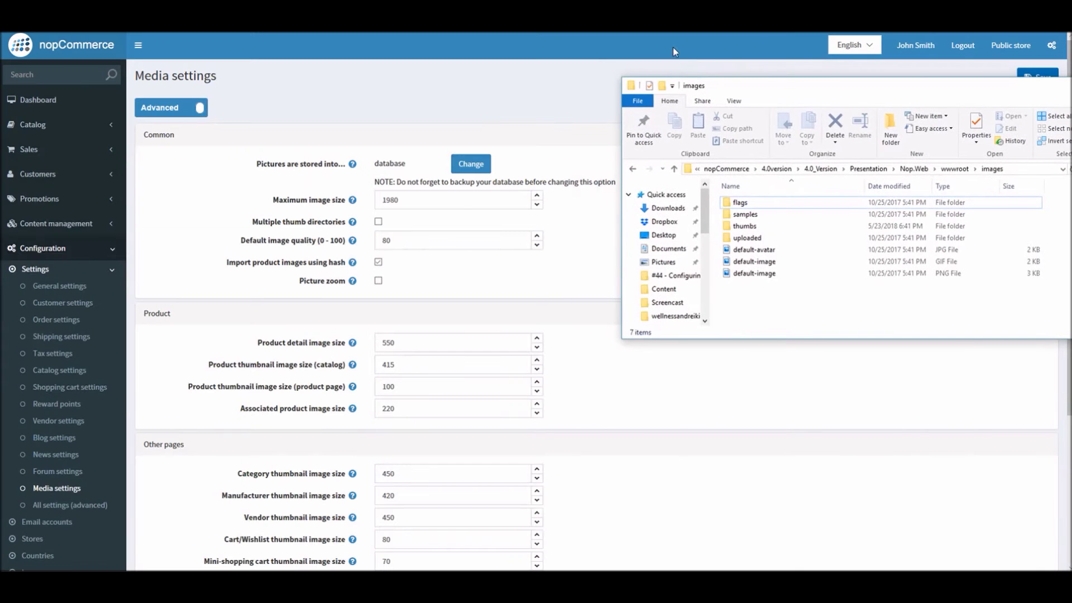
pyautogui.moveTo(868, 89); pyautogui.dragTo(915, 111)
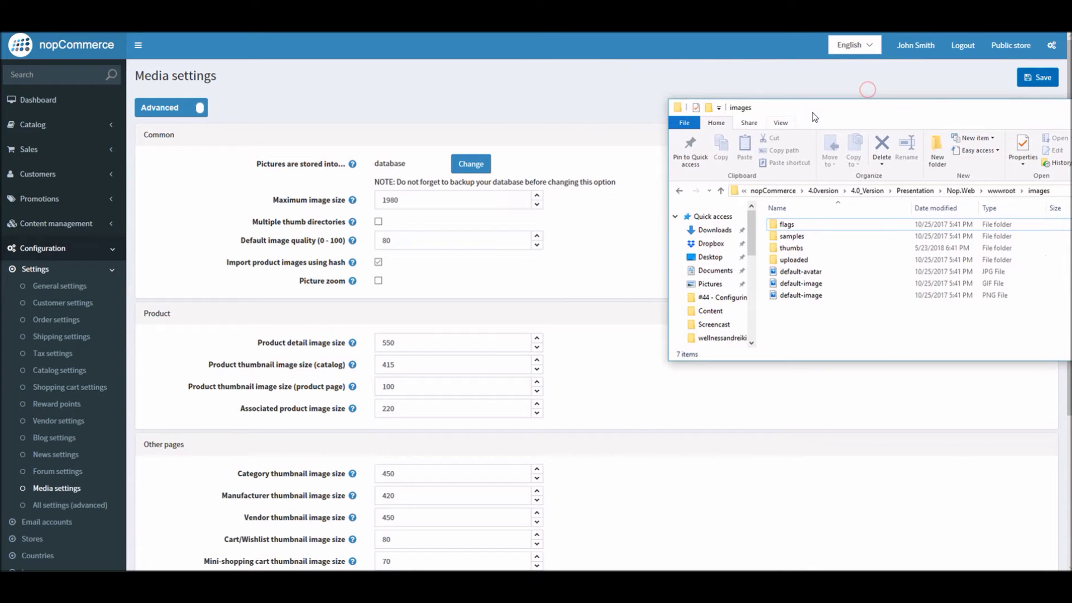
pyautogui.click(474, 167)
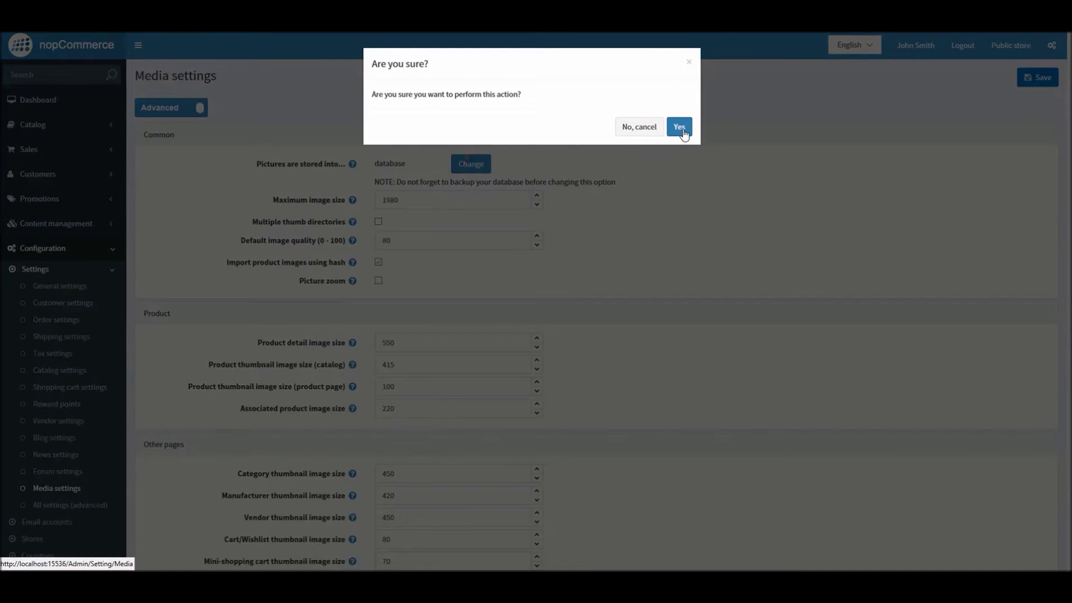
# - Switch picture storage to the file system and inspect the filled images folder
pyautogui.click(1067, 365)
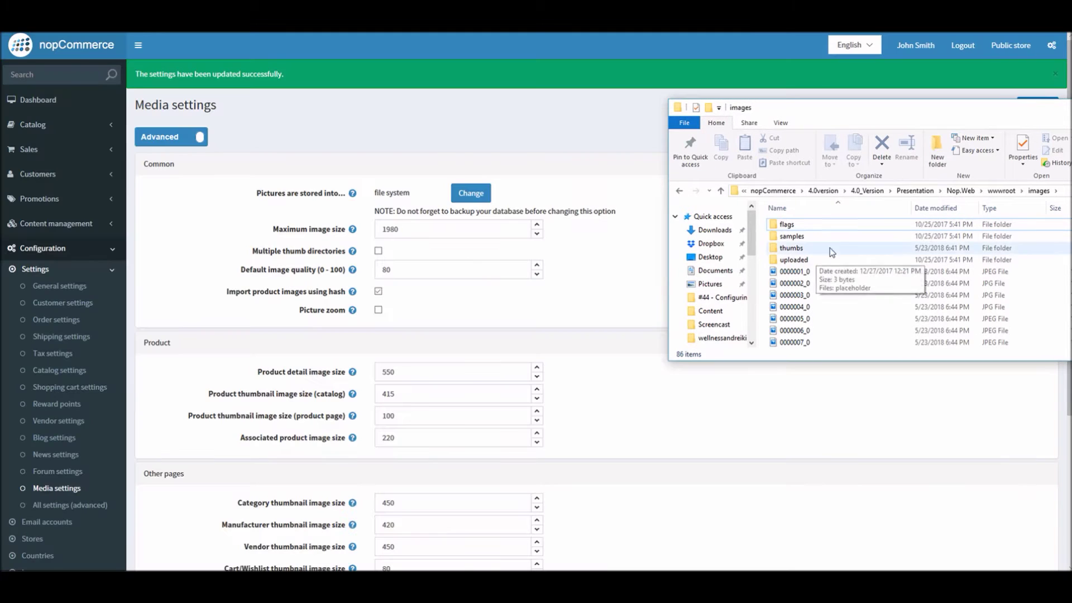
pyautogui.doubleClick(839, 105)
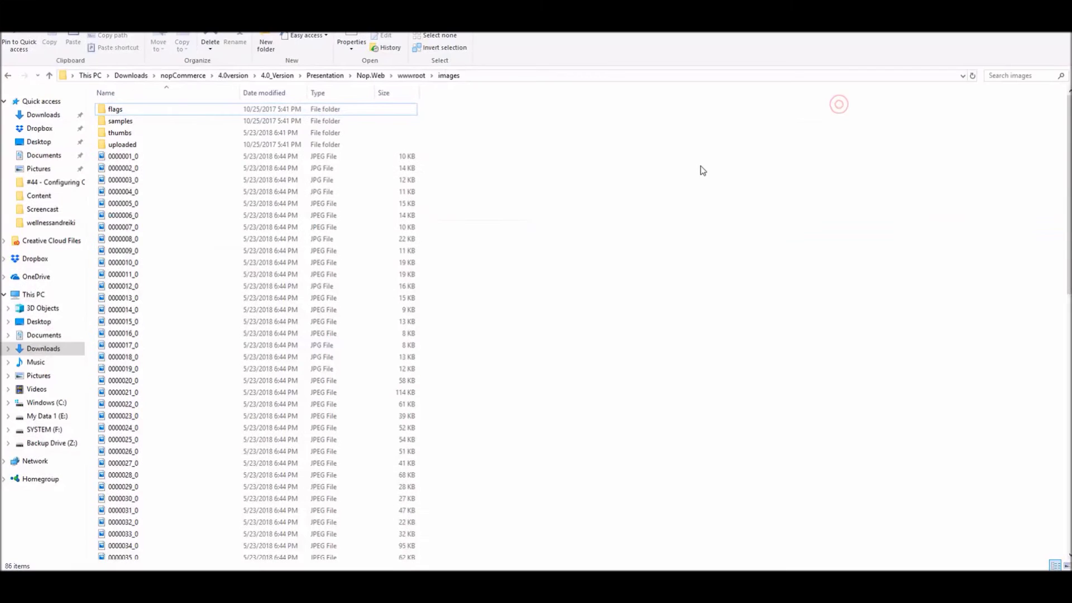
pyautogui.moveTo(1063, 161); pyautogui.dragTo(1005, 108)
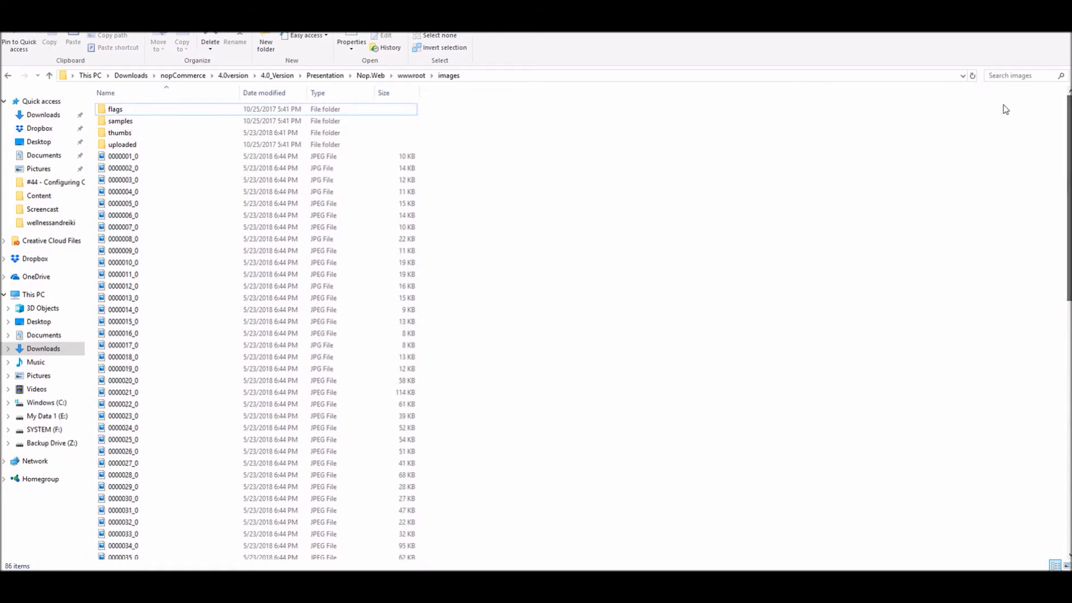
pyautogui.hotkey('alt', 'Tab')
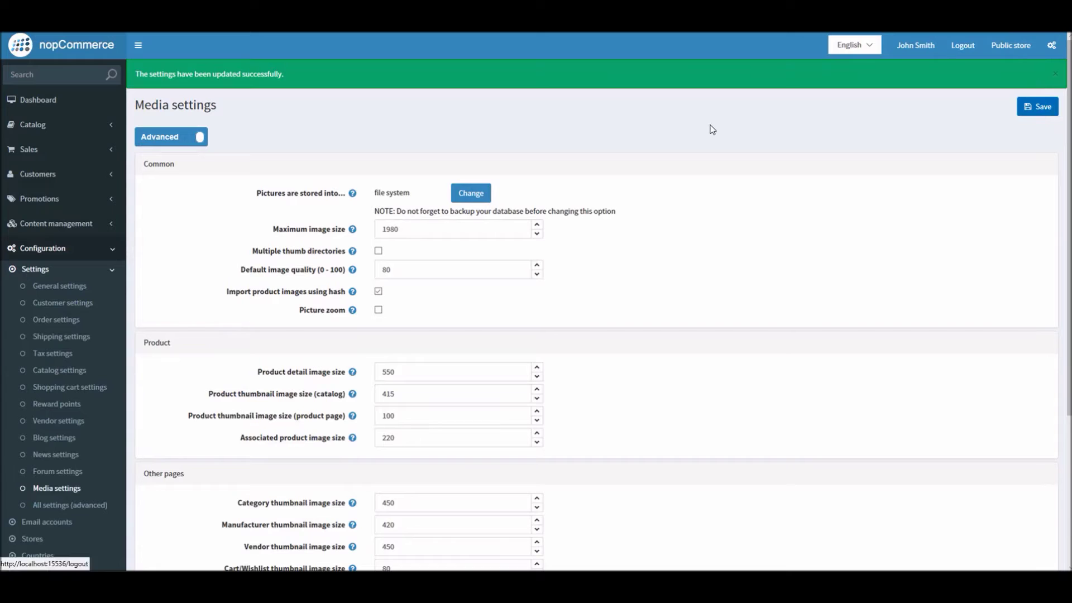
pyautogui.hotkey('alt', 'Tab')
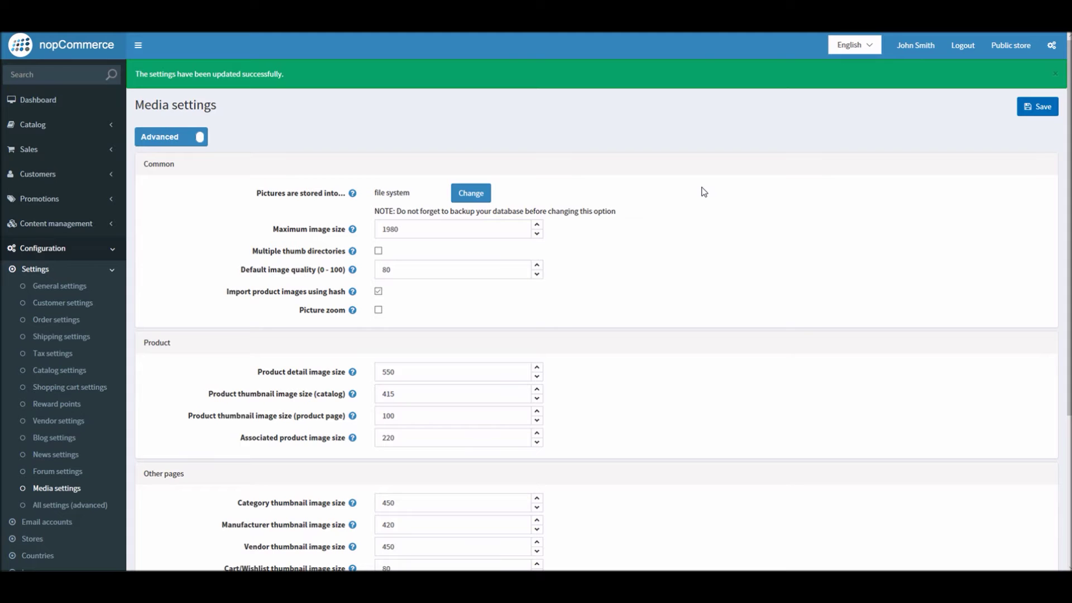
pyautogui.click(471, 194)
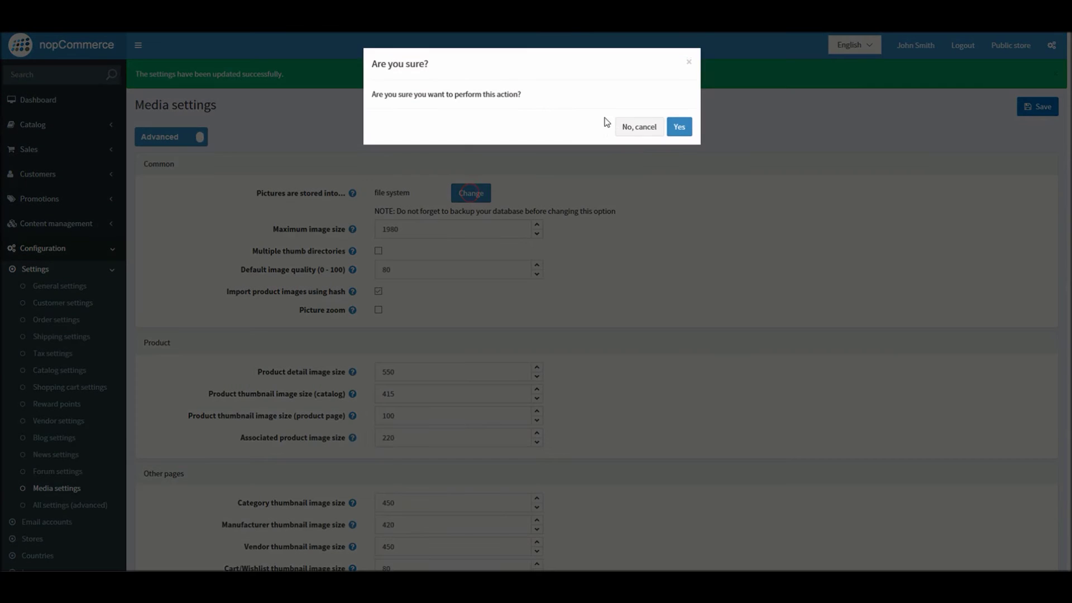
# - Confirm moving picture storage back into the database
pyautogui.click(679, 128)
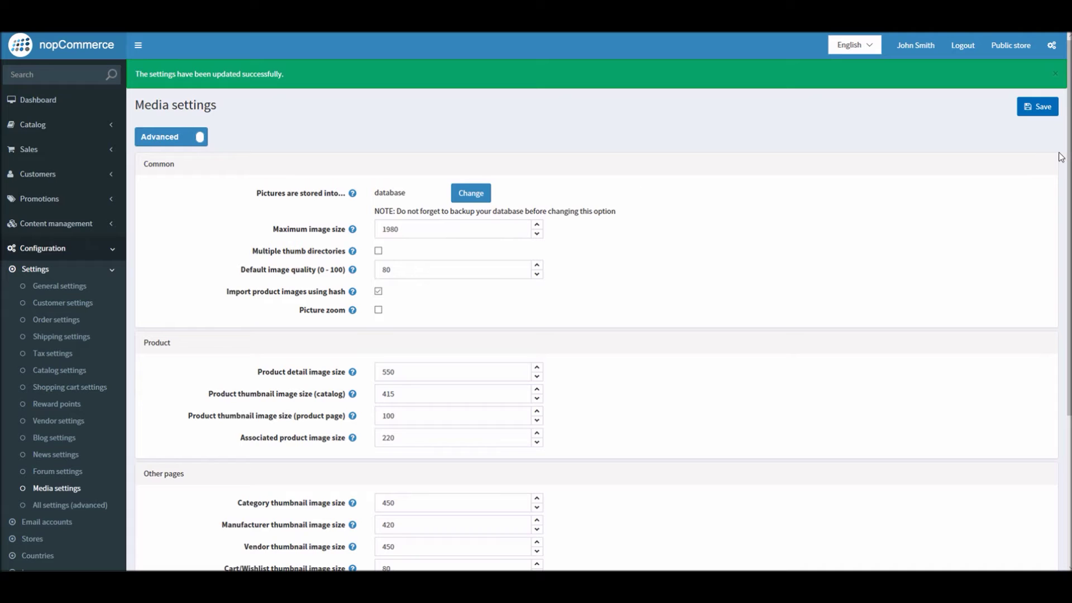
pyautogui.scroll(-1, 1046, 154)
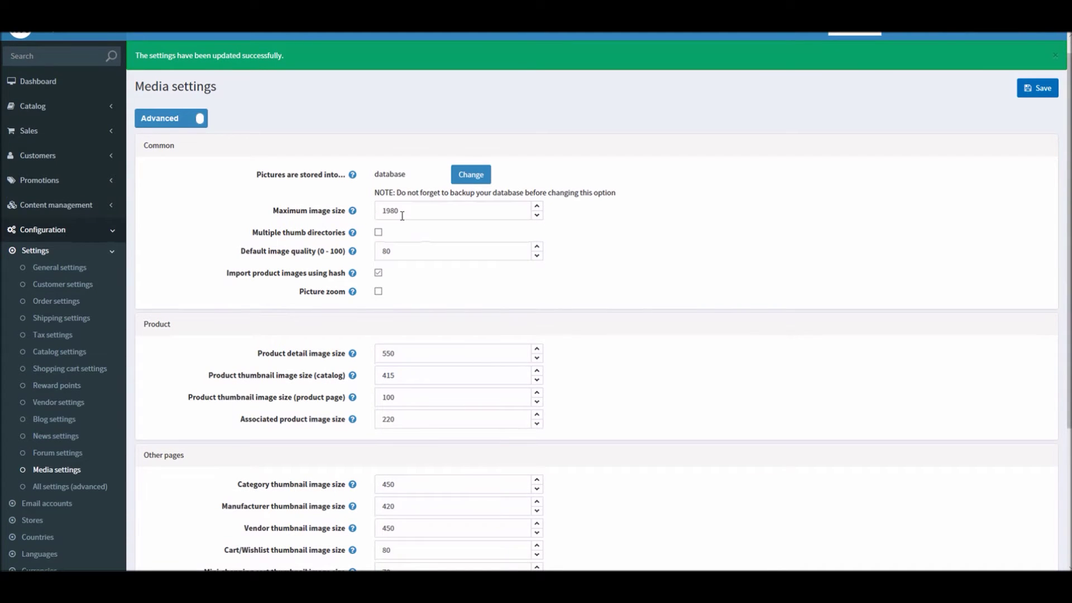
# - Review Maximum image size, Multiple thumb directories and default image quality 80, keeping them unchanged
pyautogui.moveTo(353, 210)
pyautogui.click(378, 233)
pyautogui.doubleClick(379, 251)
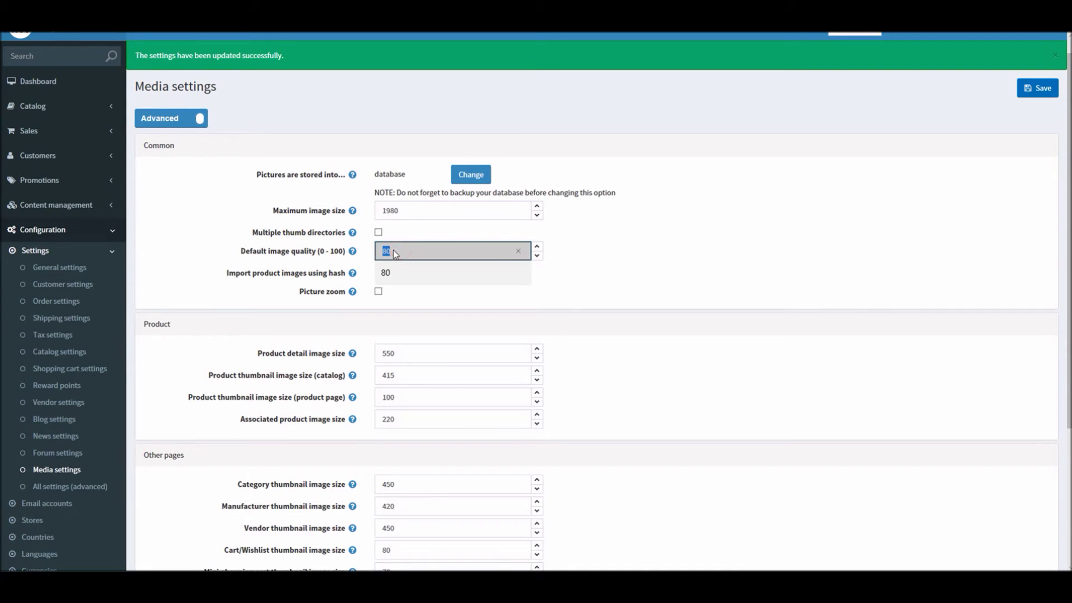
pyautogui.click(662, 249)
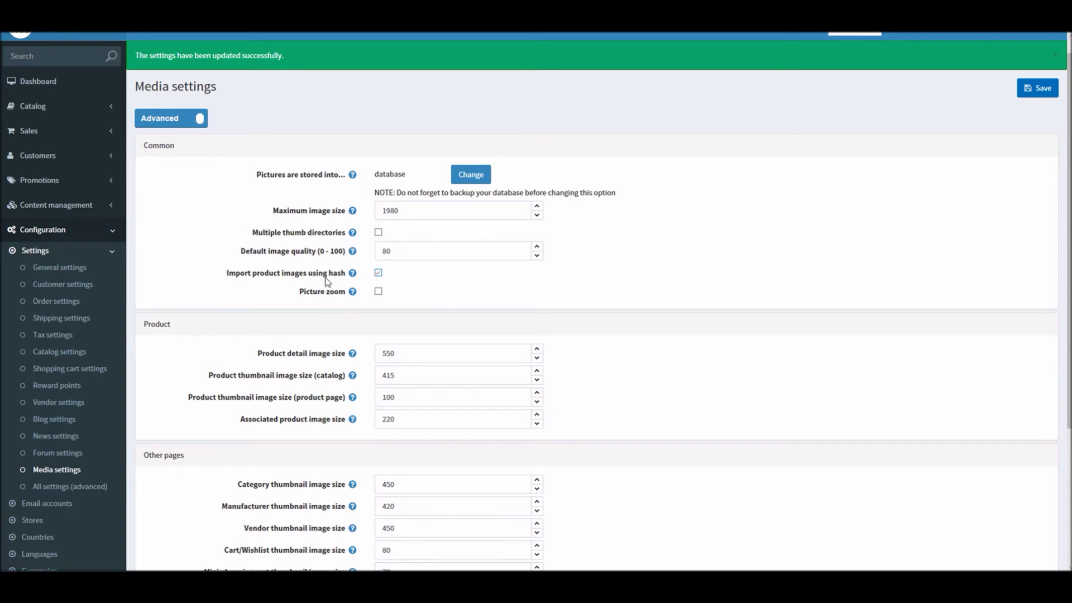
pyautogui.moveTo(354, 273)
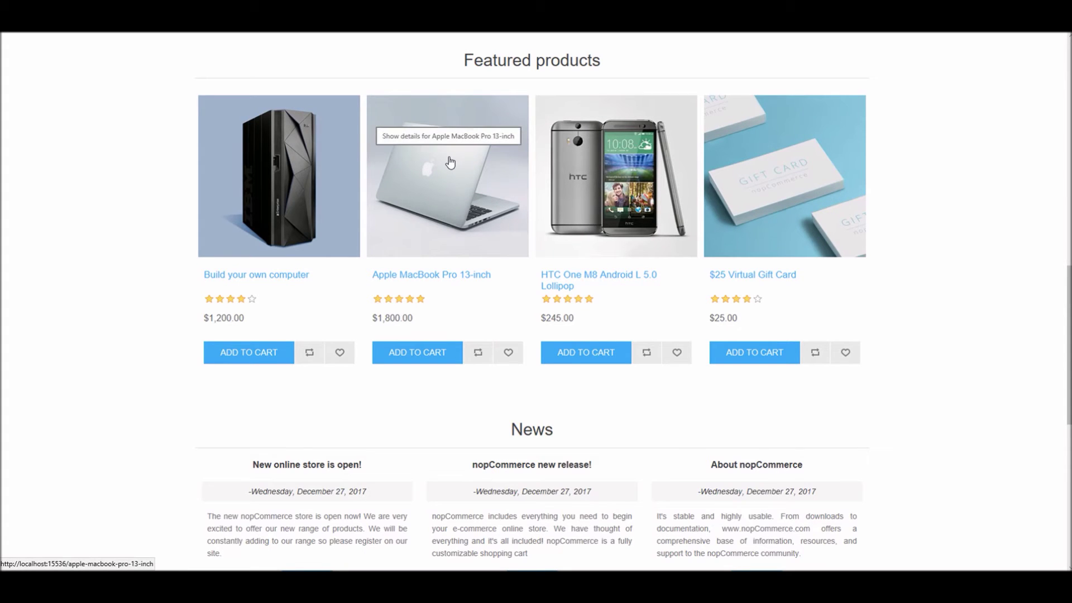
# - Open the Apple MacBook Pro 13-inch product page and click through its product photos
pyautogui.click(450, 163)
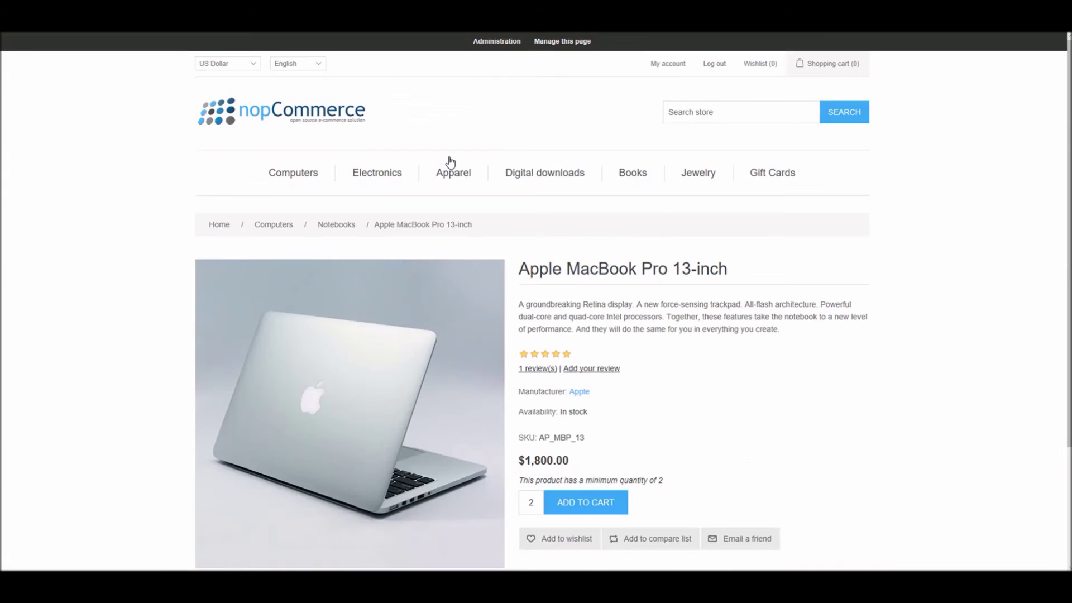
pyautogui.scroll(-3, 594, 239)
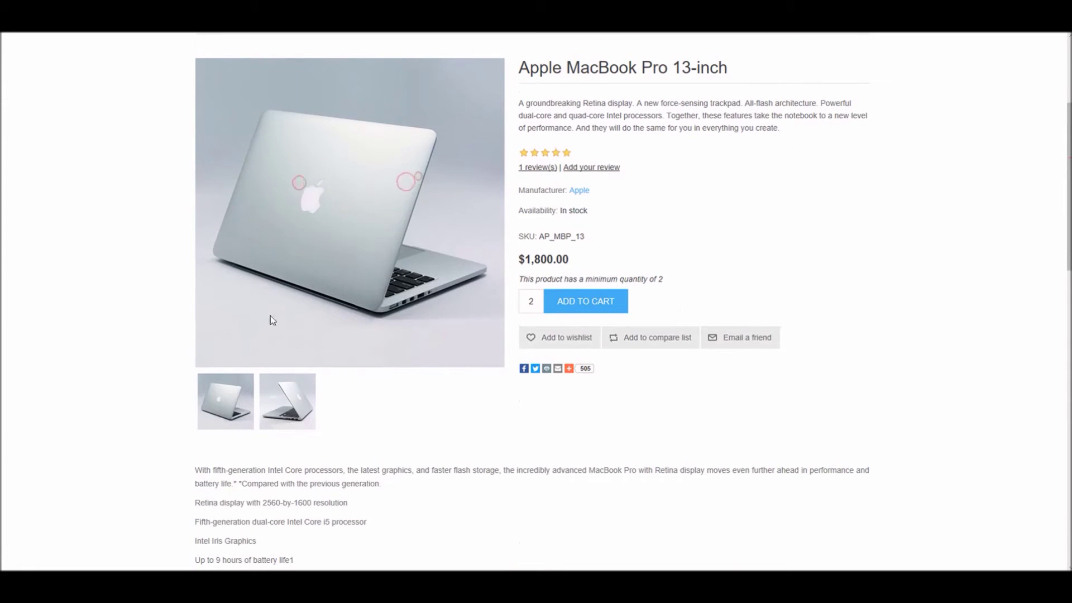
pyautogui.click(297, 391)
pyautogui.click(226, 388)
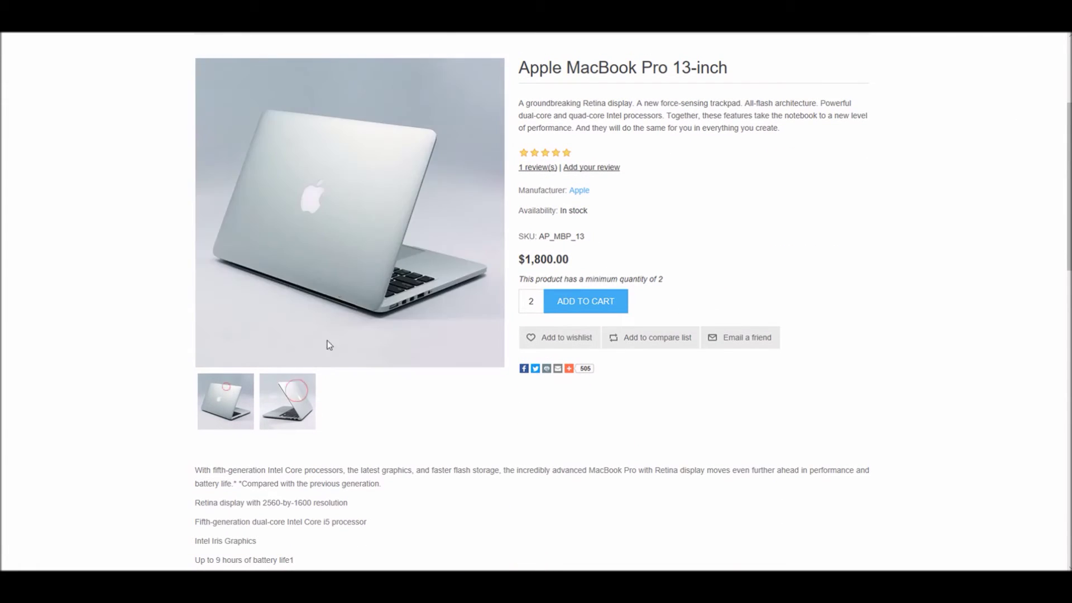
pyautogui.click(372, 226)
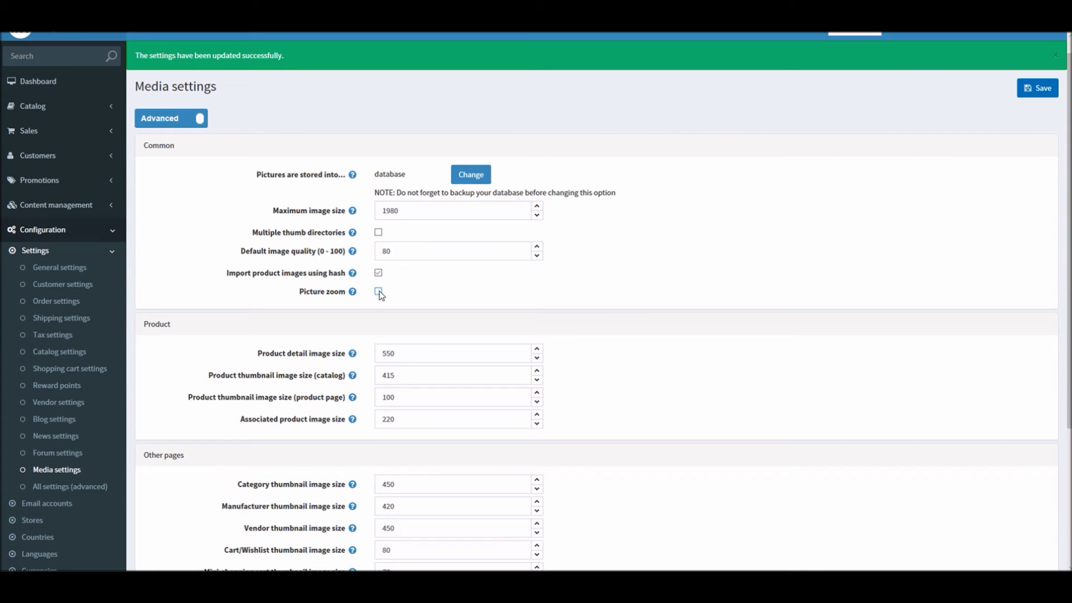
# - Enable Picture zoom, verify the MacBook photo opens enlarged, then untick Picture zoom
pyautogui.click(378, 291)
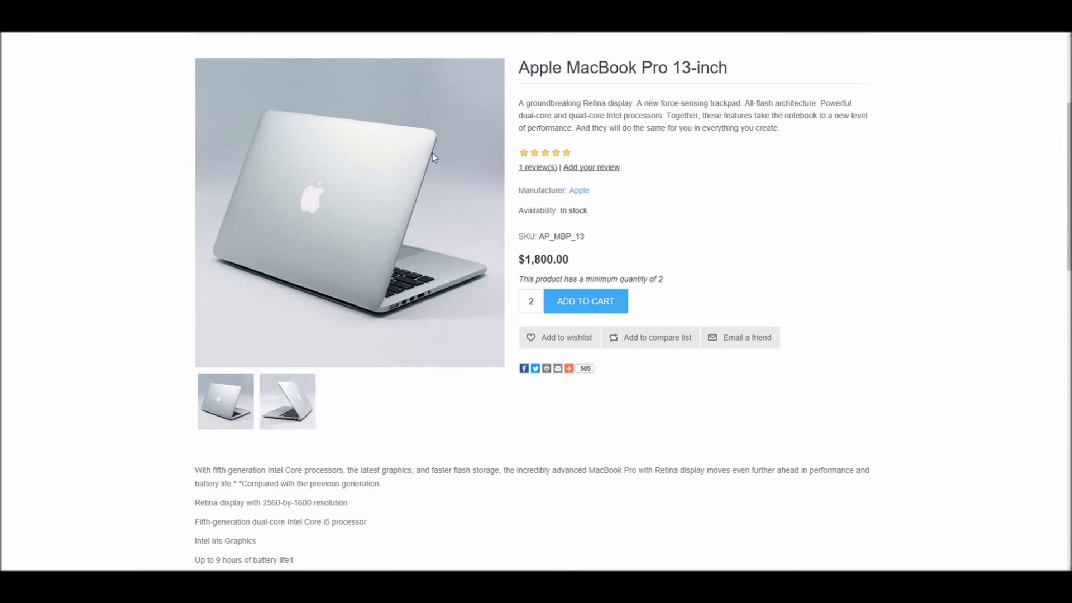
pyautogui.press('F5')
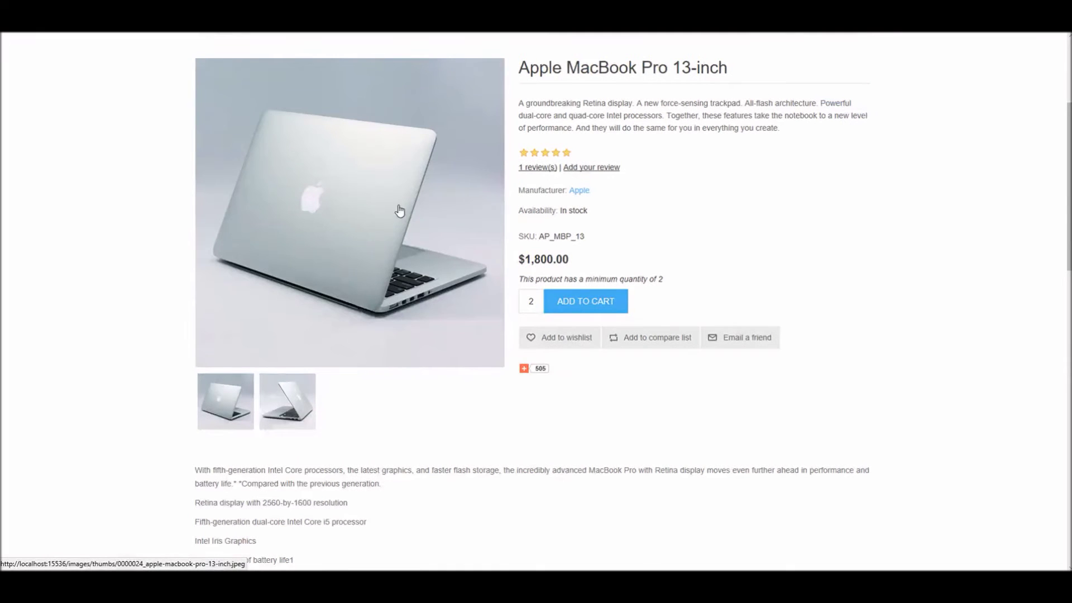
pyautogui.click(400, 206)
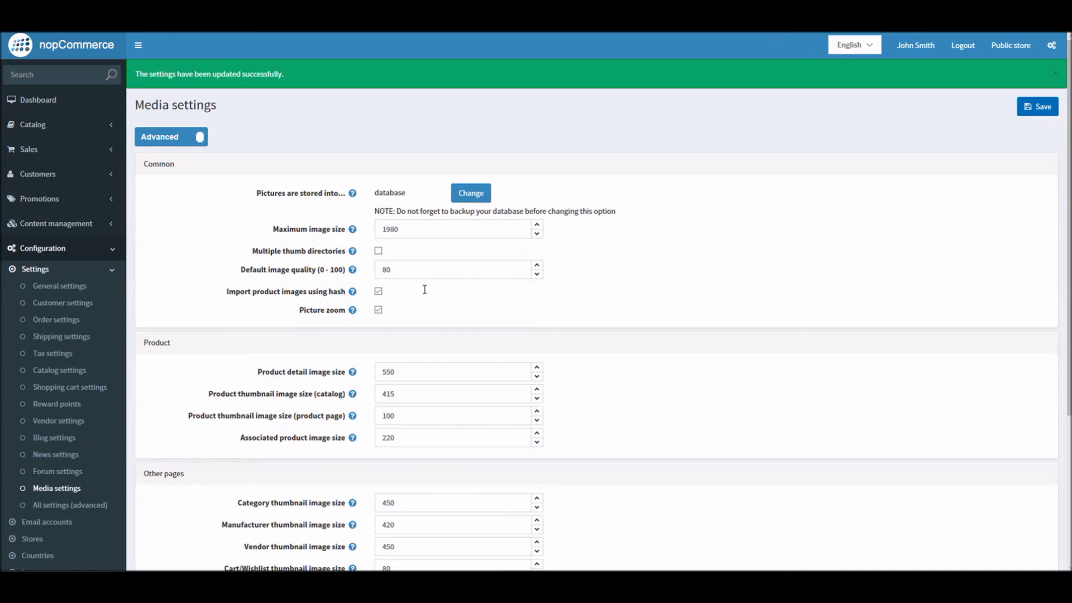
pyautogui.click(378, 310)
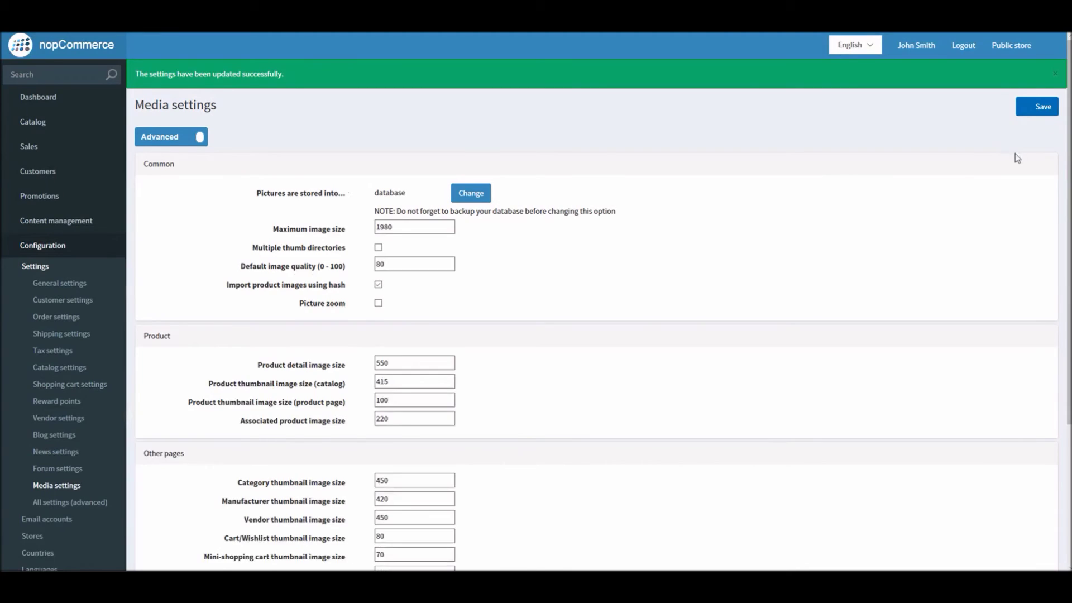
# - Review the Product section: product detail image size 550 and catalog thumbnail size 415
pyautogui.scroll(-2, 991, 143)
pyautogui.scroll(-2, 1053, 240)
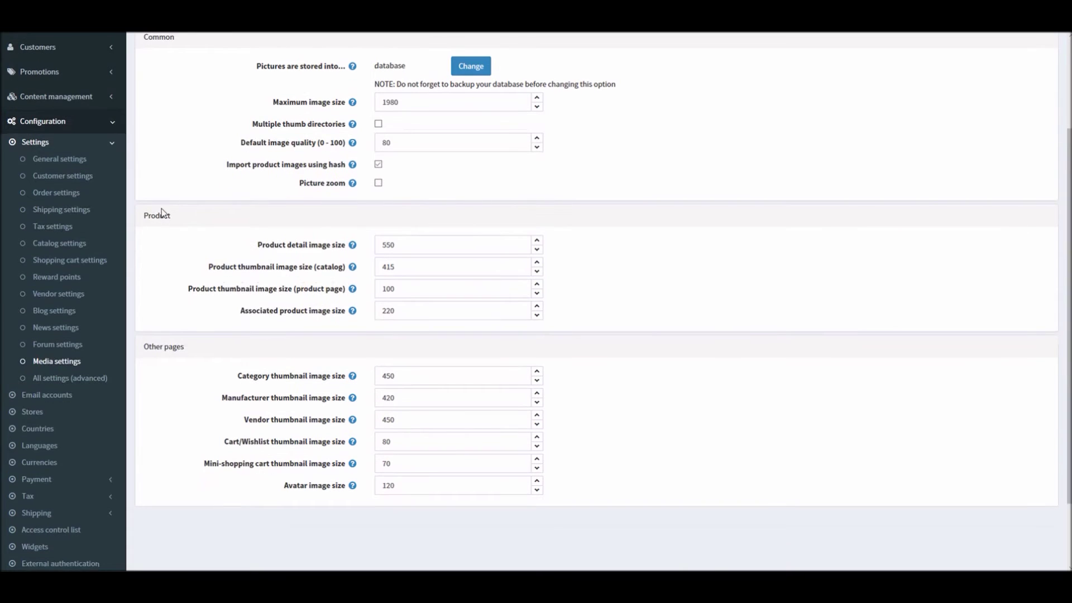
pyautogui.doubleClick(178, 219)
pyautogui.click(189, 215)
pyautogui.click(391, 244)
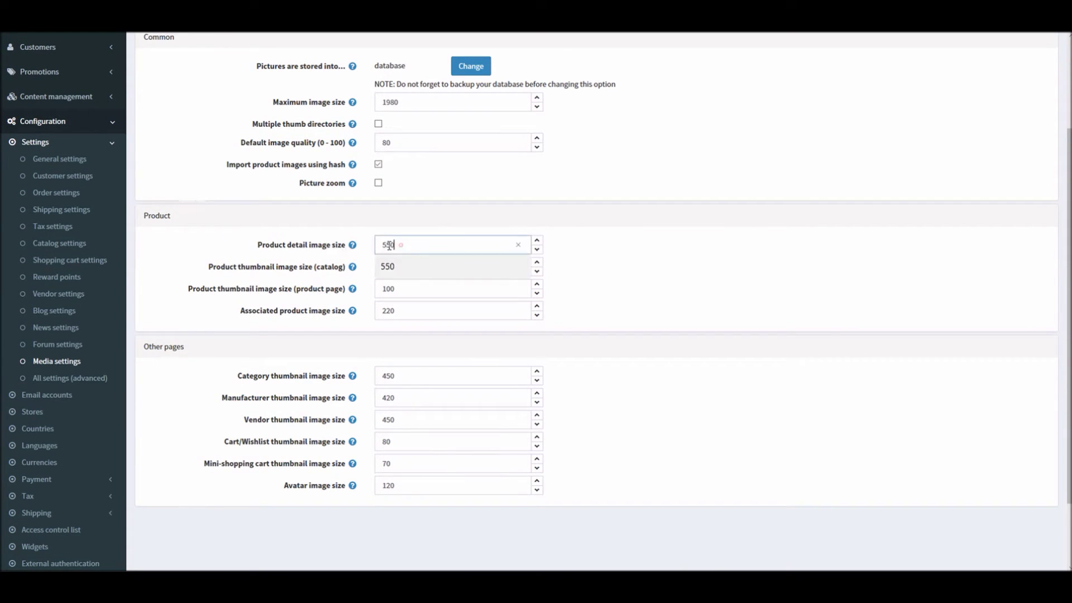
pyautogui.doubleClick(400, 245)
pyautogui.click(613, 203)
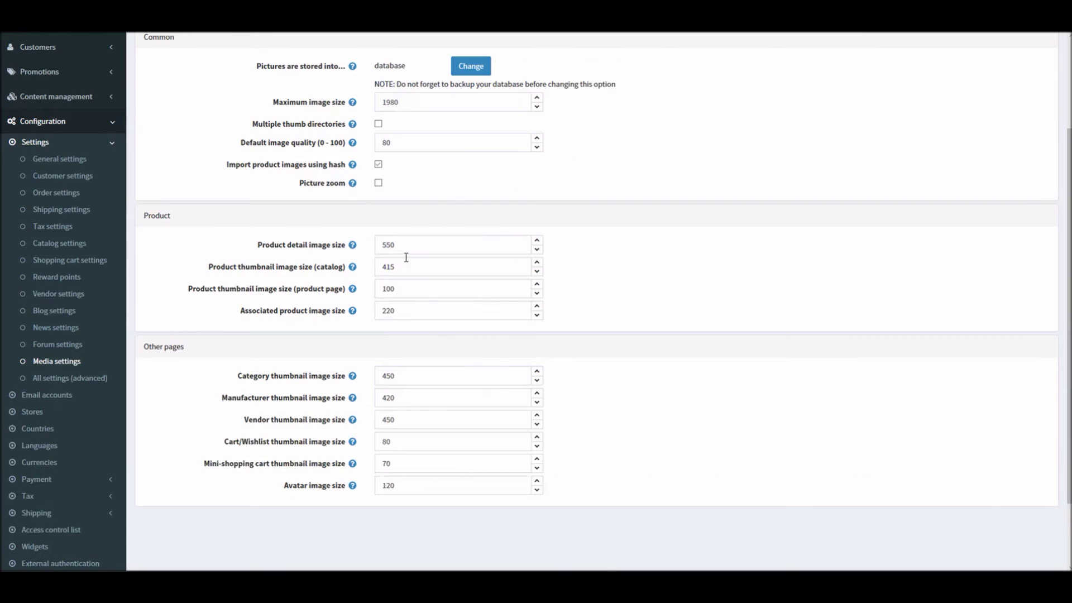
pyautogui.click(404, 246)
pyautogui.doubleClick(405, 246)
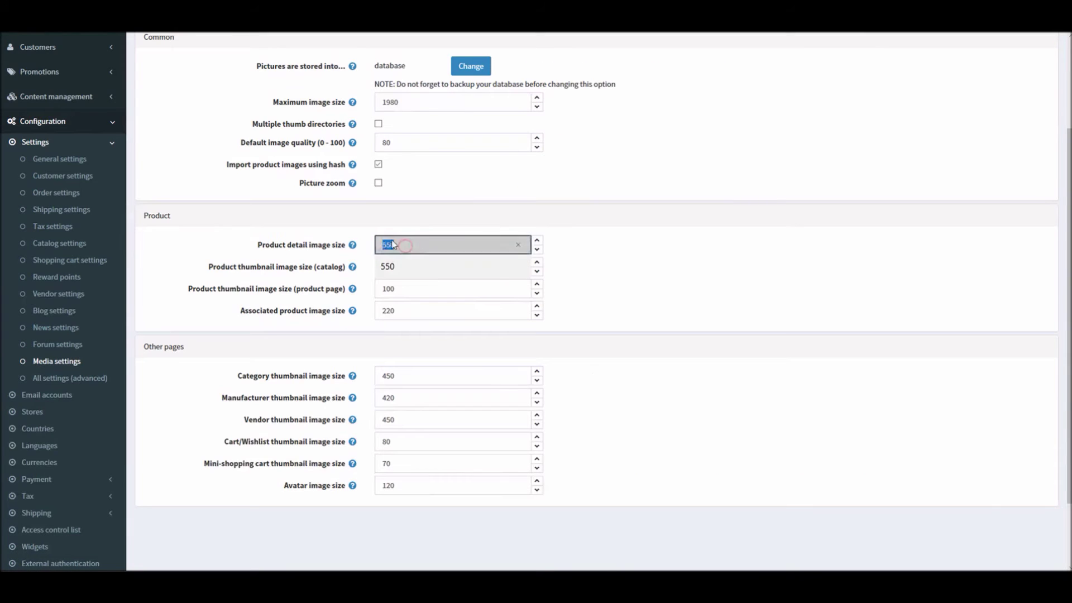
pyautogui.click(258, 267)
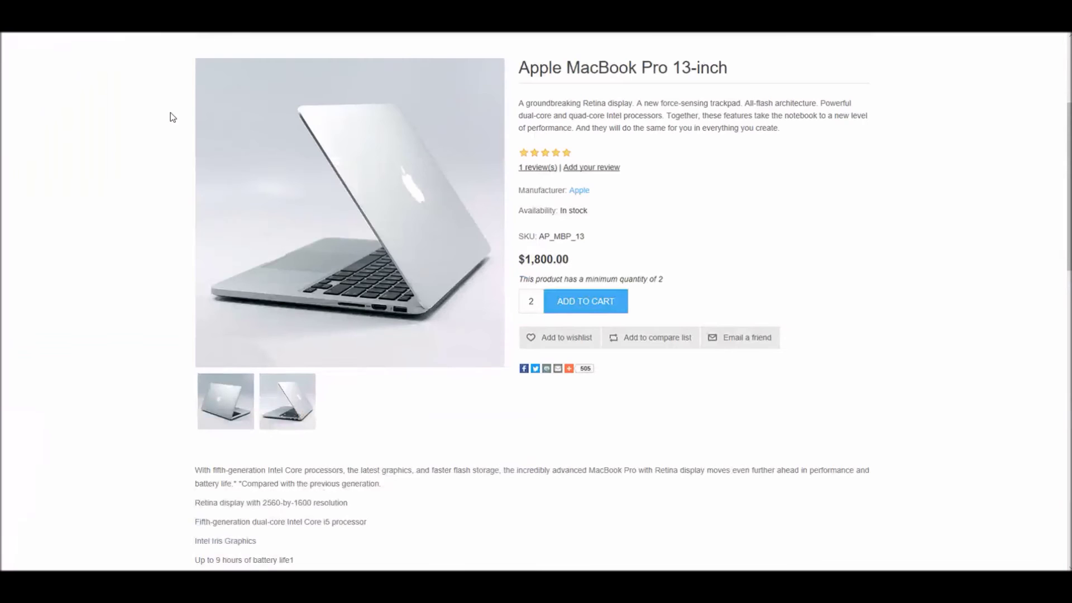
pyautogui.scroll(-10, 1043, 335)
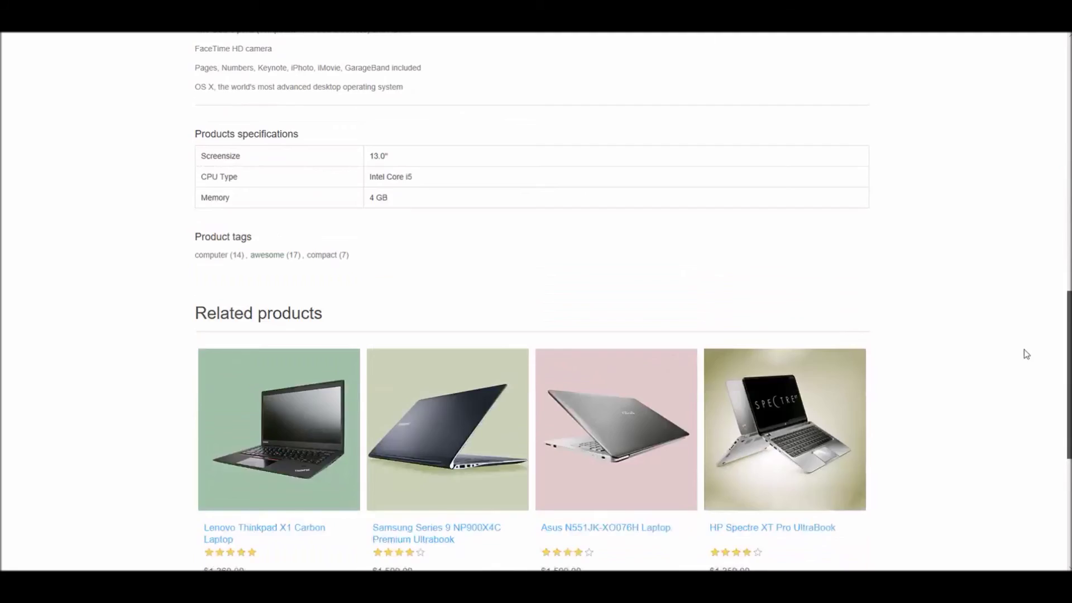
pyautogui.scroll(5, 525, 118)
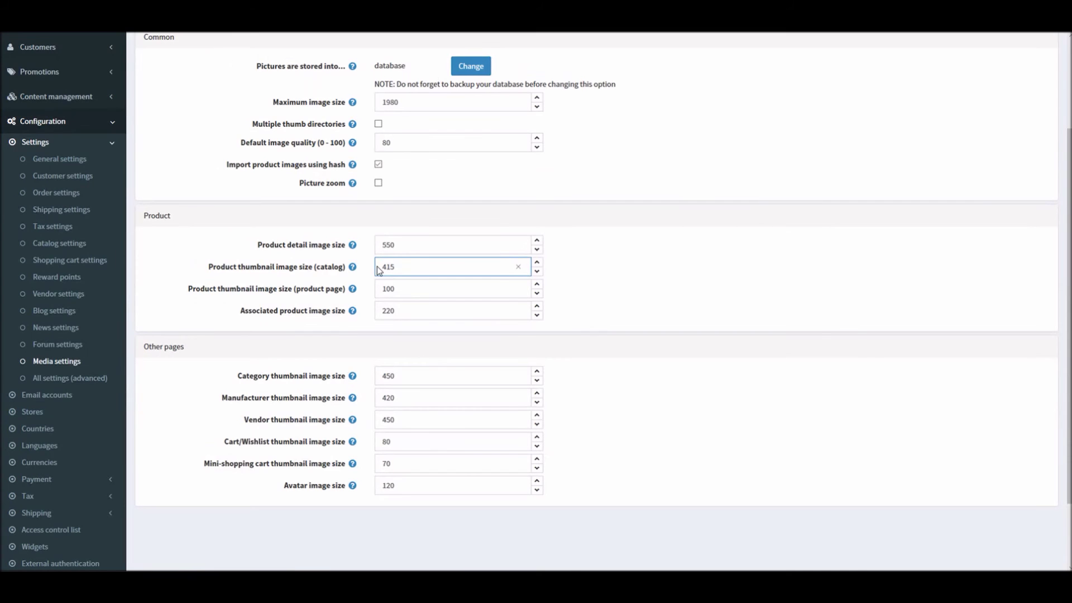
pyautogui.click(387, 245)
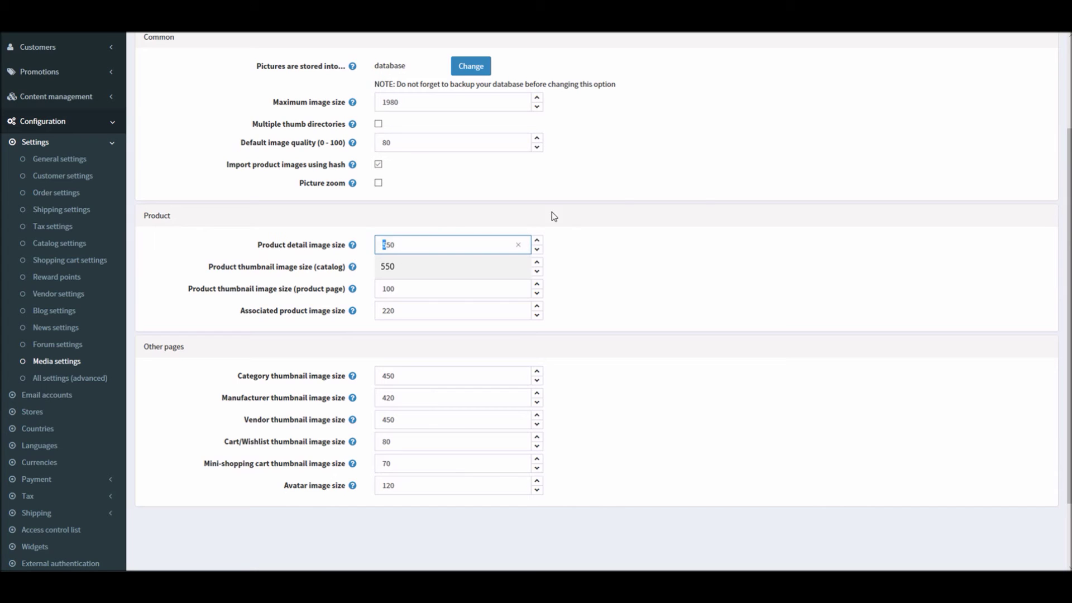
# - Set product detail image size to 350, save, and reload the MacBook page to see it smaller
pyautogui.write('3')
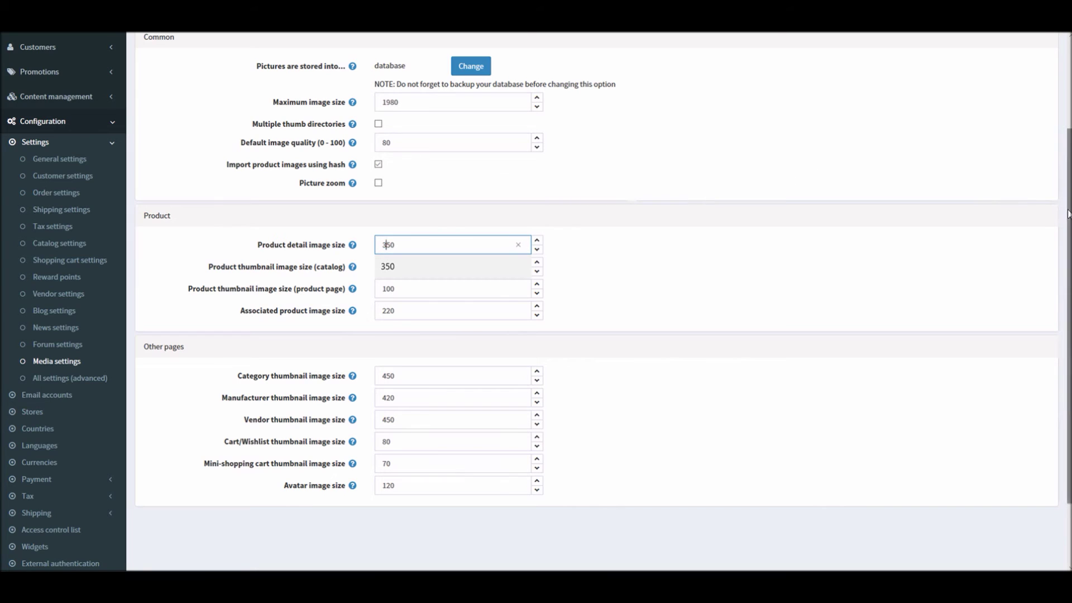
pyautogui.scroll(3, 1068, 214)
pyautogui.click(1037, 60)
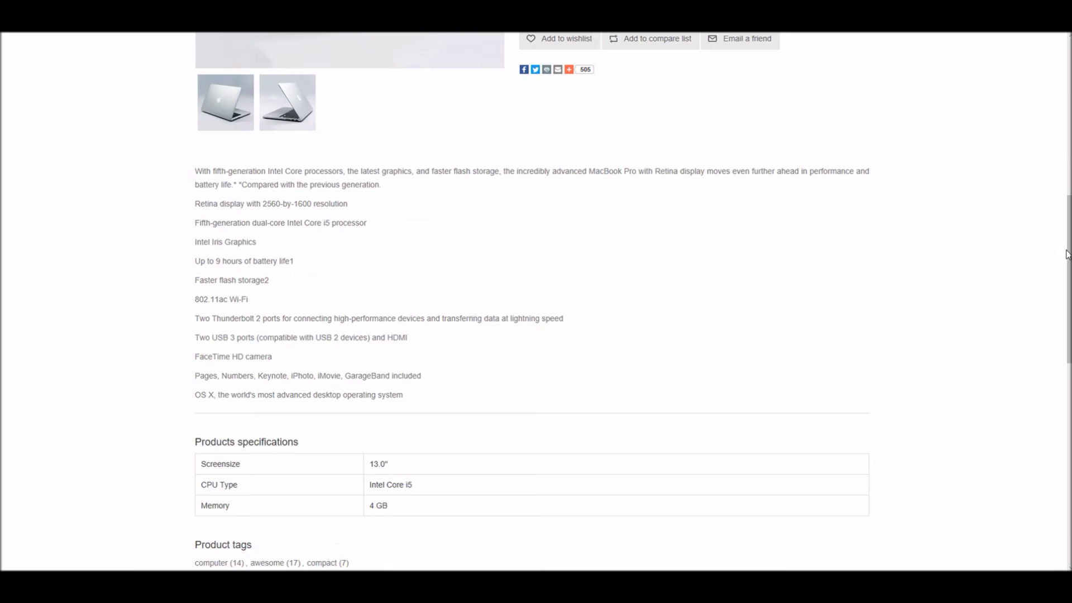
pyautogui.moveTo(1068, 254); pyautogui.dragTo(1061, 143)
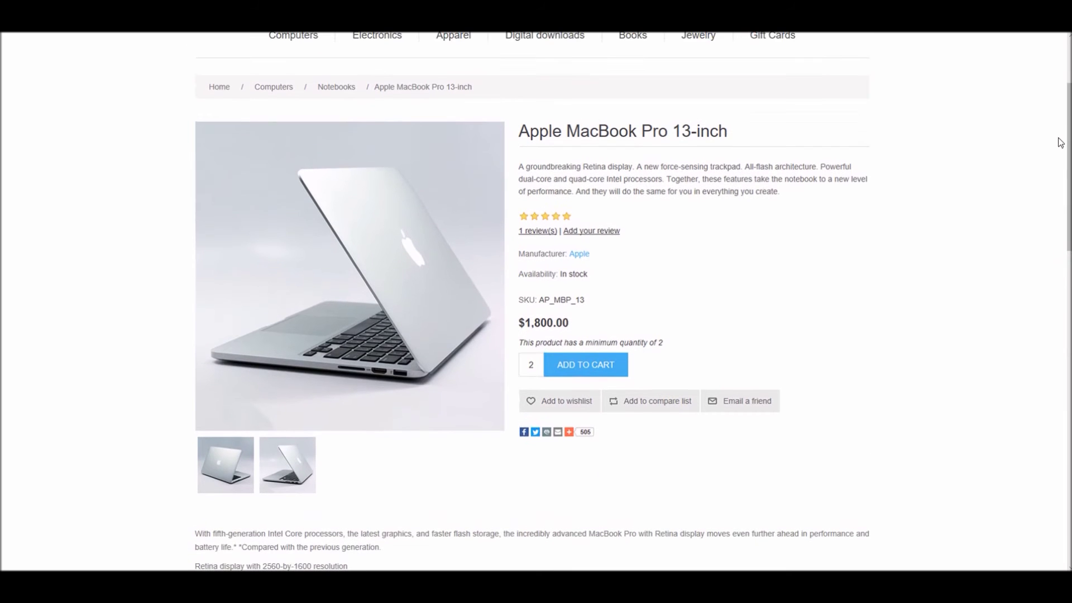
pyautogui.press('F5')
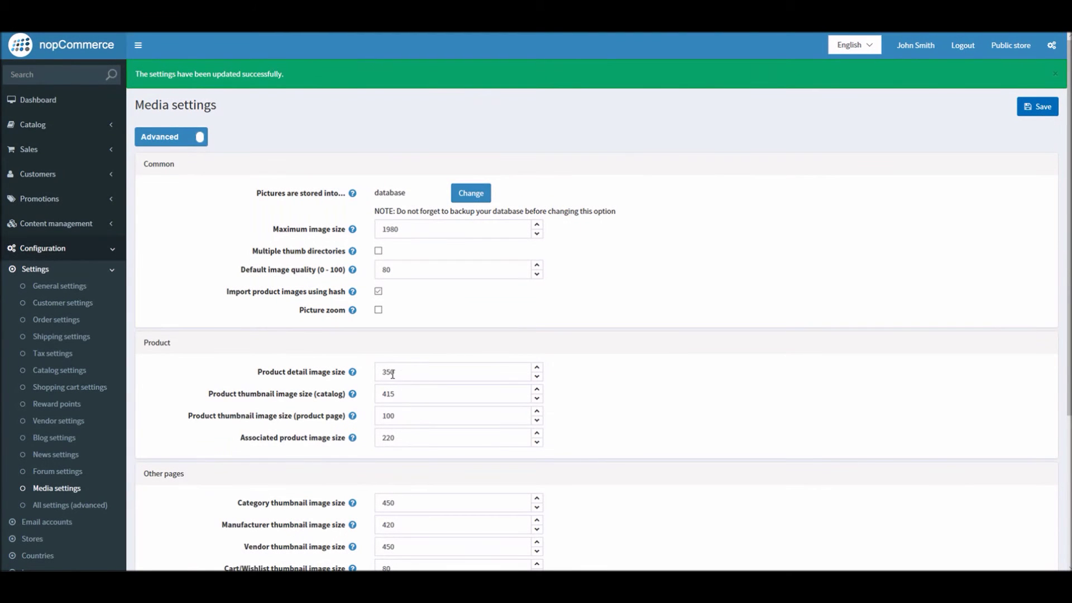
# - Save 550 as the product detail image size and confirm the MacBook photo is larger
pyautogui.click(392, 374)
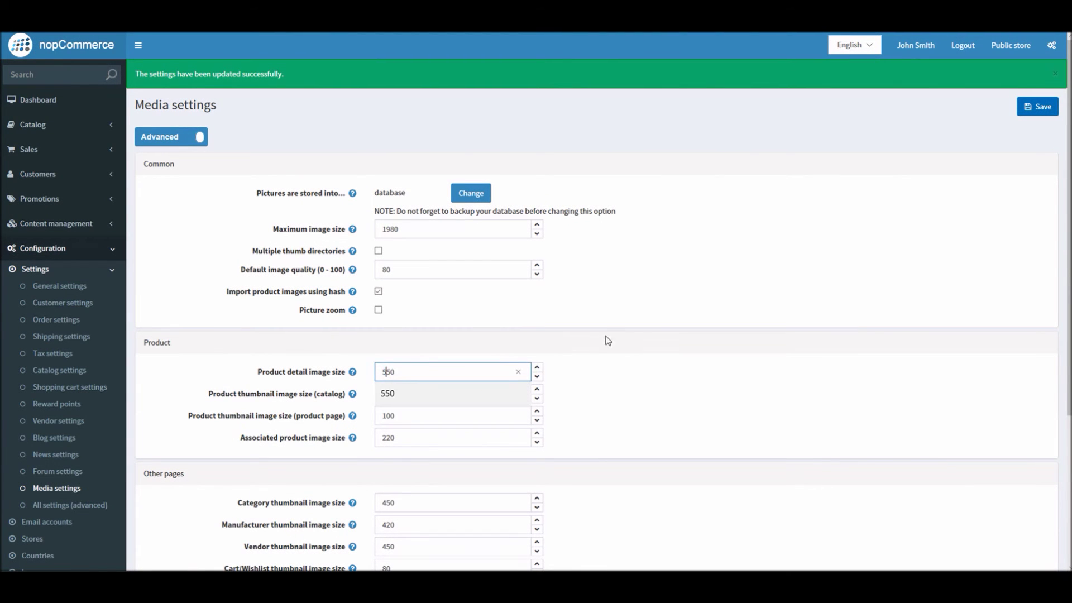
pyautogui.click(1047, 109)
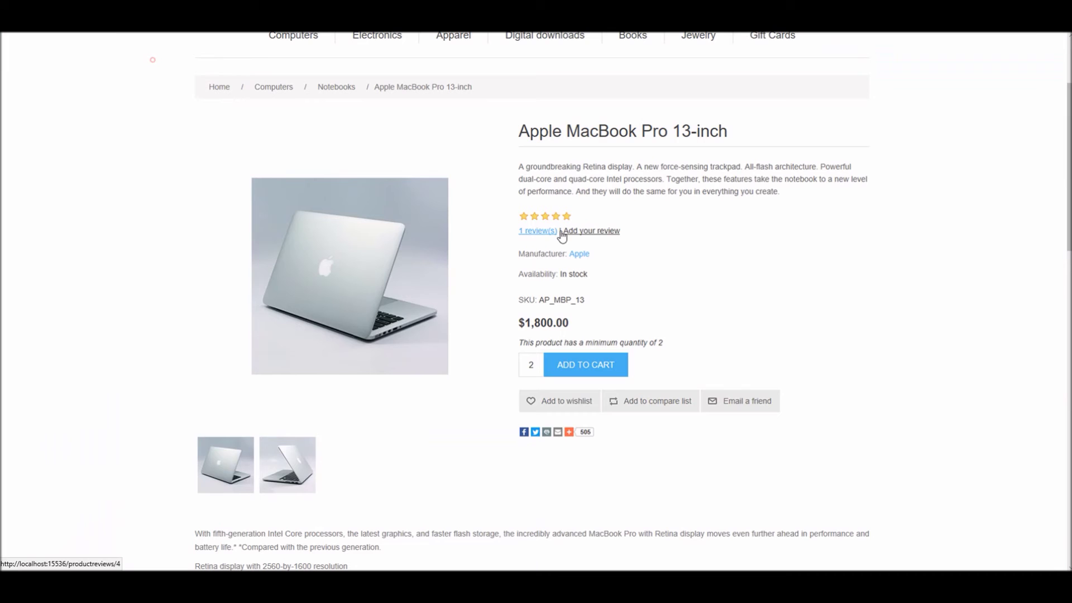
pyautogui.press('F5')
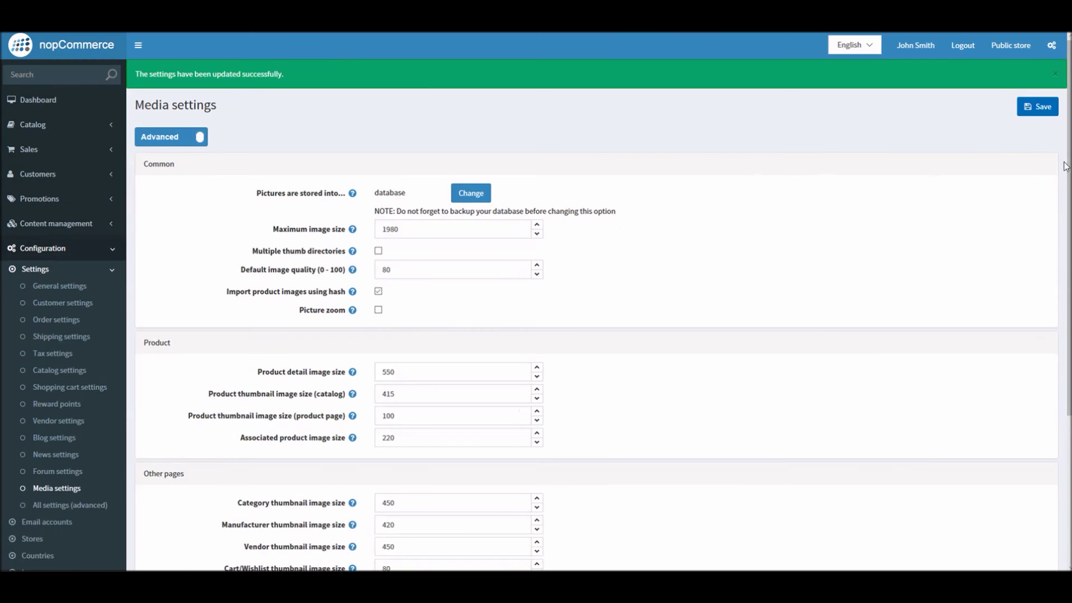
pyautogui.moveTo(1065, 165); pyautogui.dragTo(1042, 293)
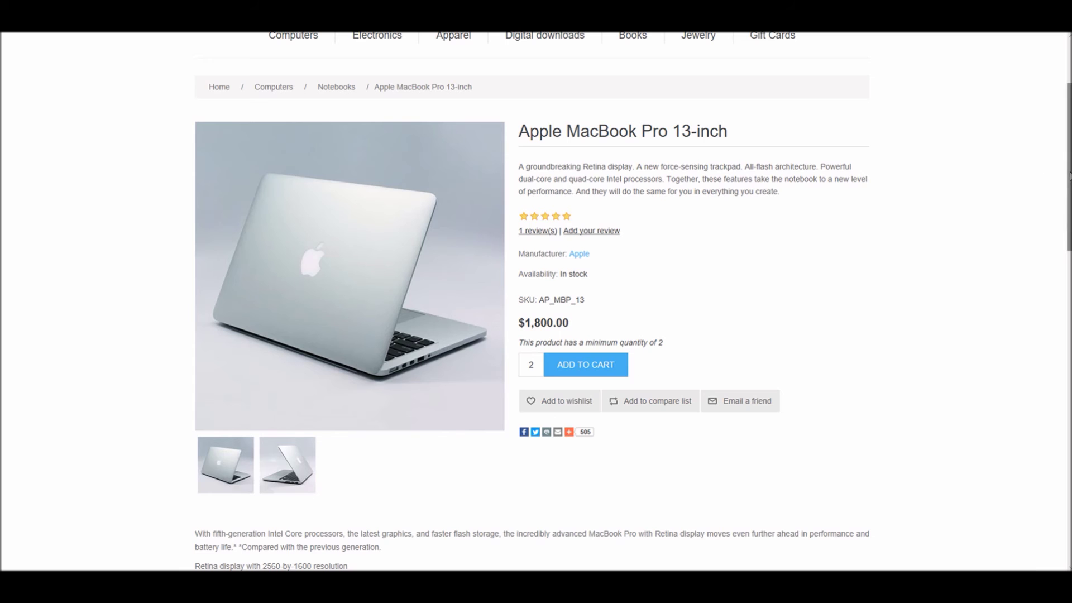
pyautogui.moveTo(1063, 177)
pyautogui.mouseDown()
pyautogui.moveTo(1063, 213)
pyautogui.moveTo(1062, 180)
pyautogui.mouseUp()
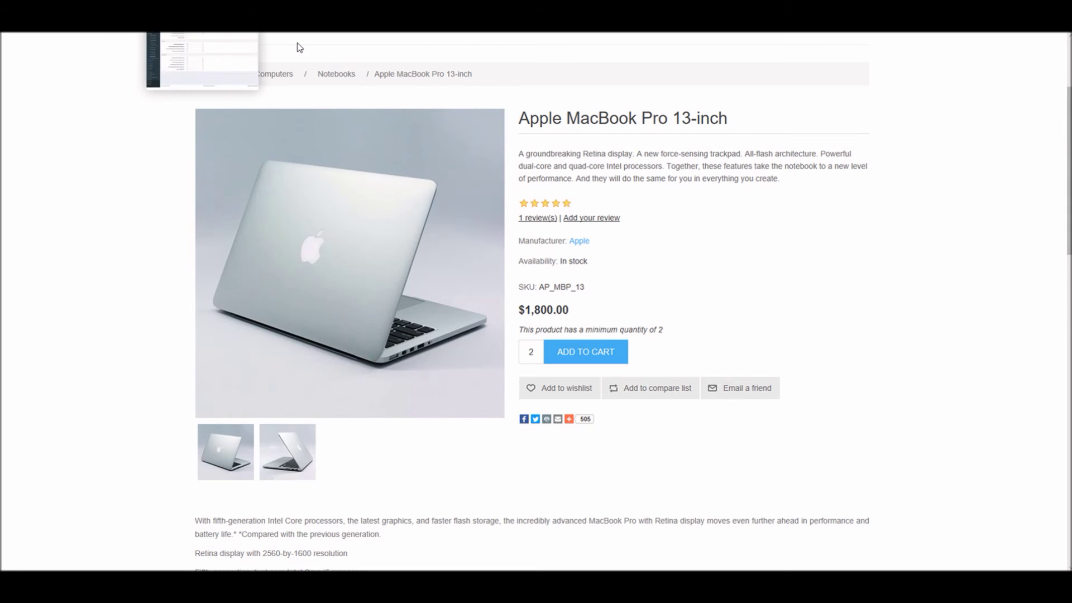
pyautogui.hotkey('ctrl', 'Tab')
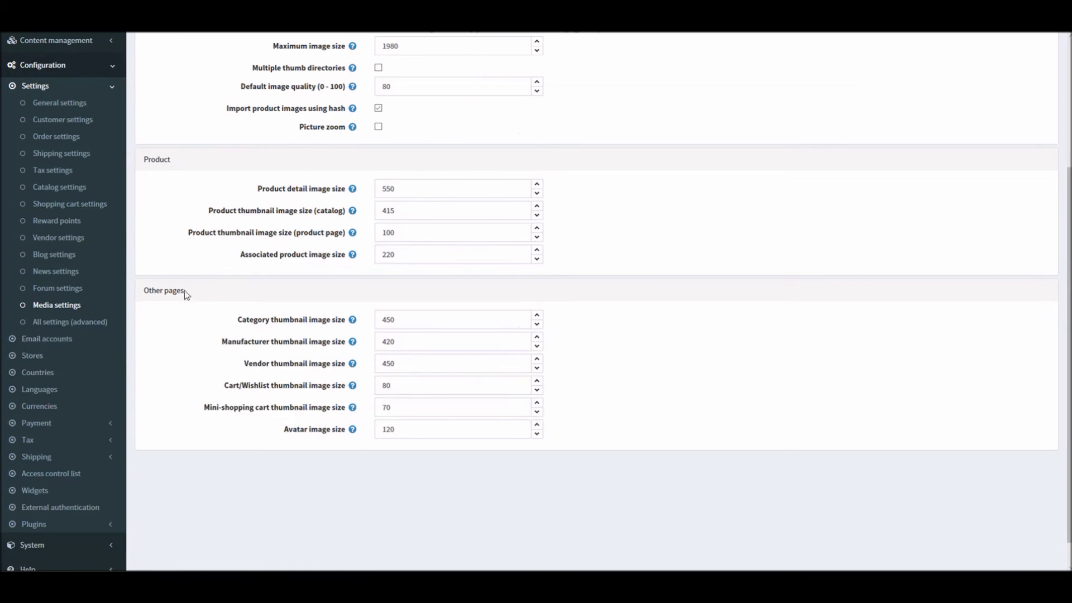
pyautogui.moveTo(185, 290); pyautogui.dragTo(148, 291)
pyautogui.doubleClick(398, 321)
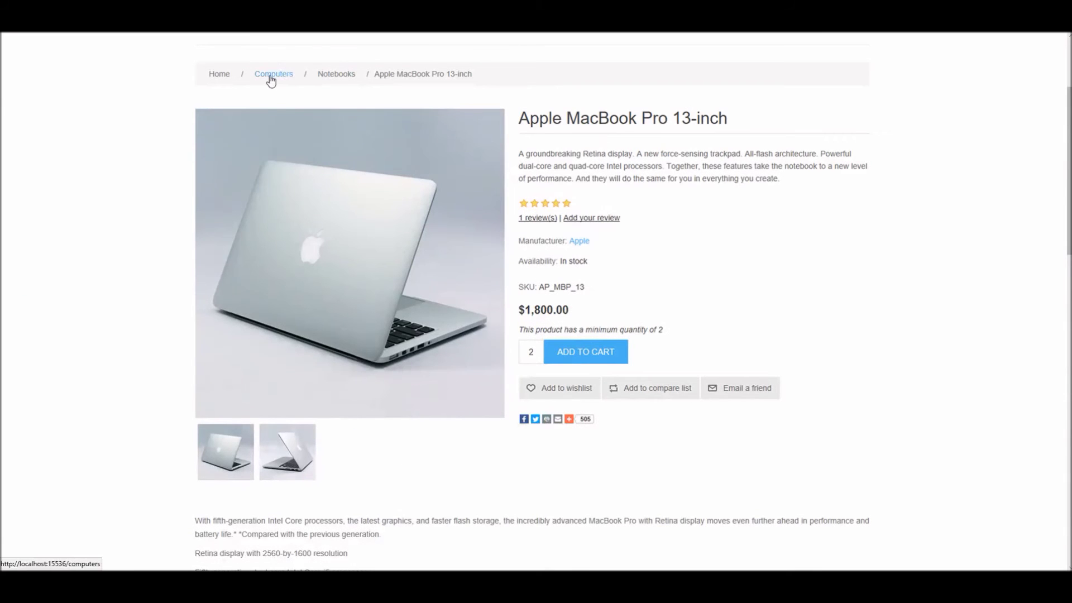
pyautogui.click(267, 80)
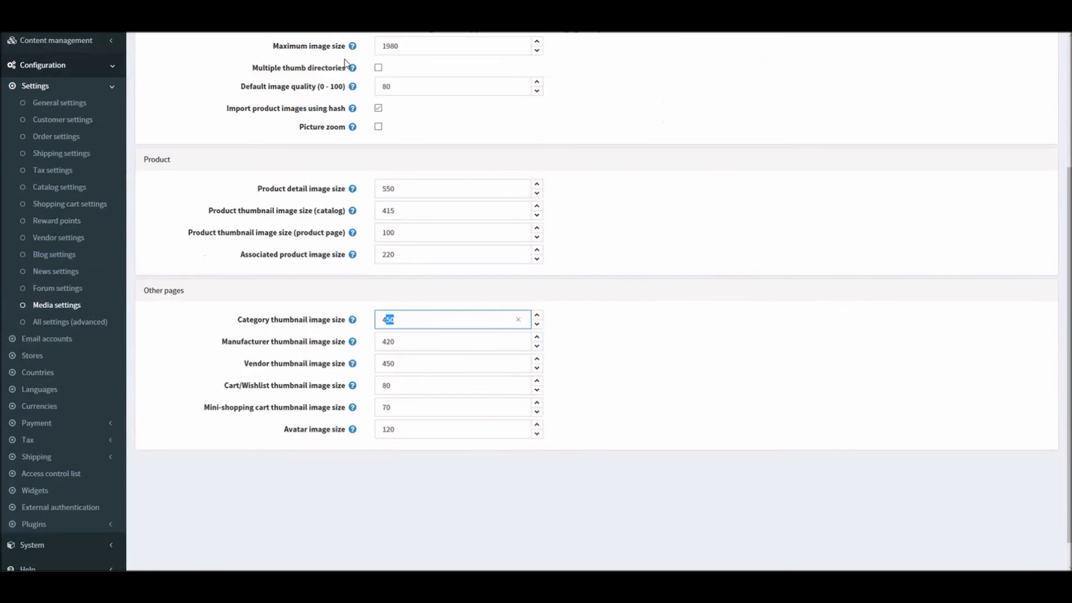
pyautogui.click(407, 316)
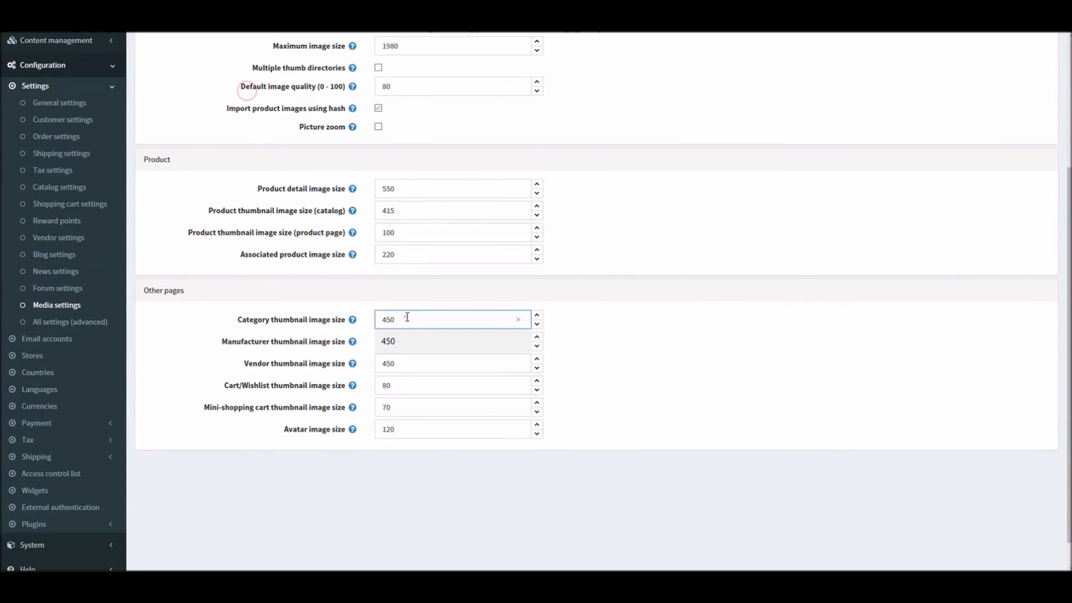
pyautogui.click(410, 316)
pyautogui.click(636, 309)
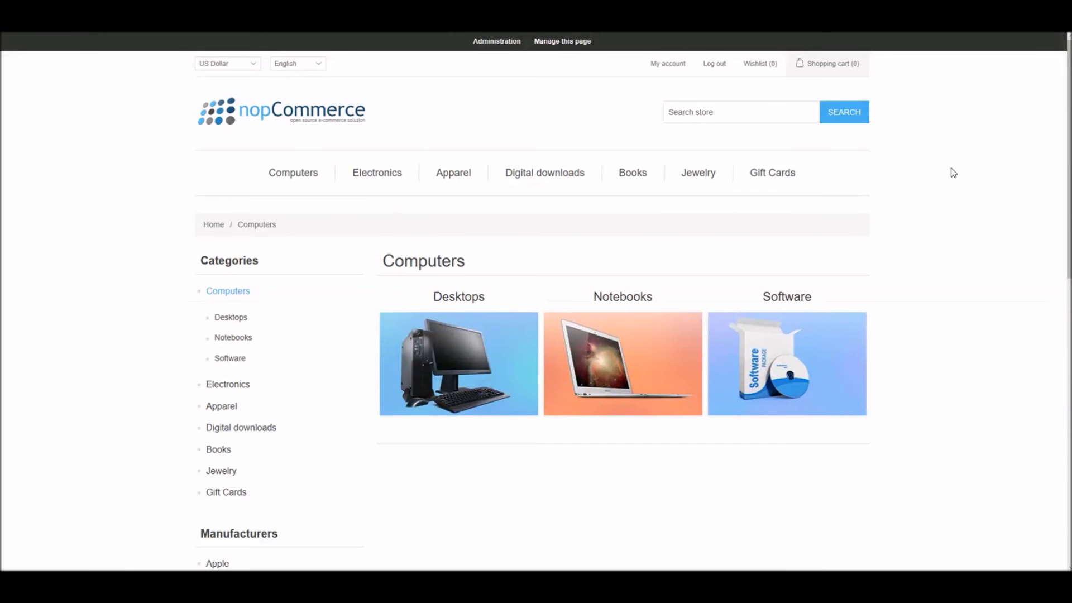
pyautogui.moveTo(1068, 172); pyautogui.dragTo(1057, 250)
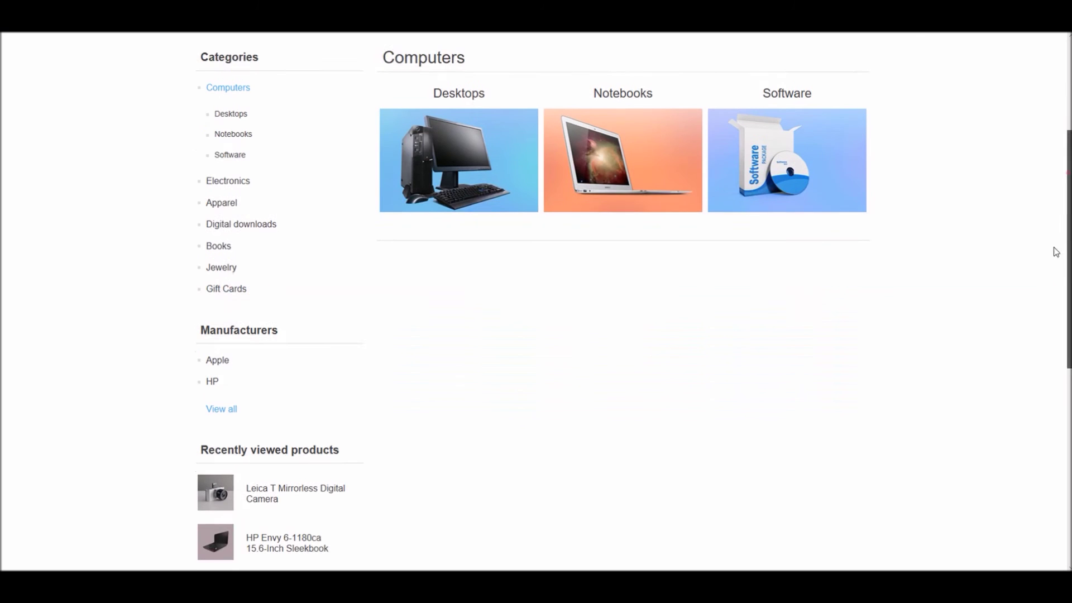
pyautogui.click(229, 401)
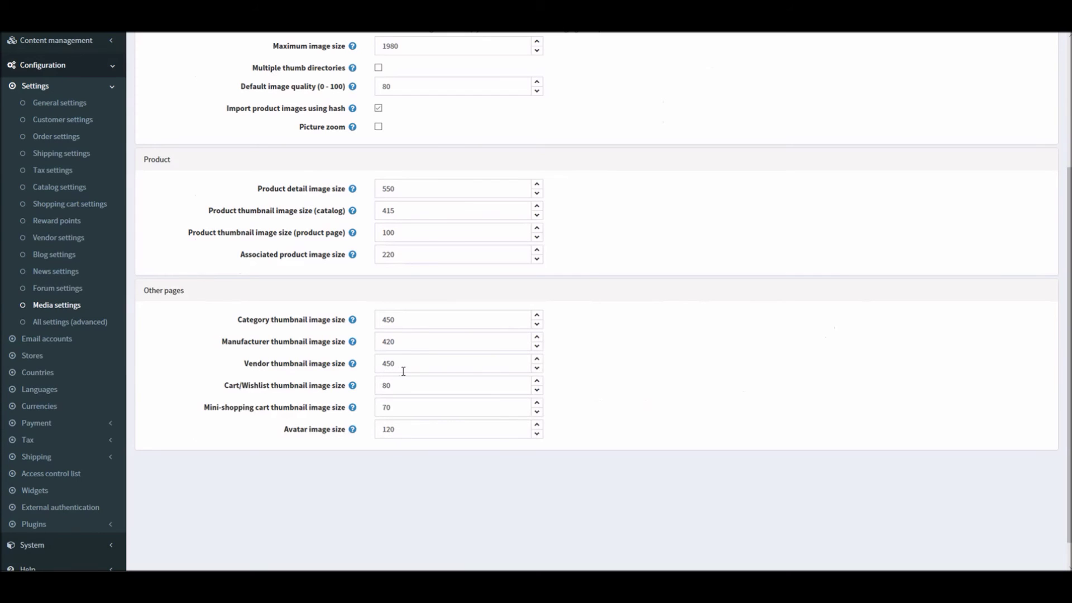
pyautogui.doubleClick(404, 371)
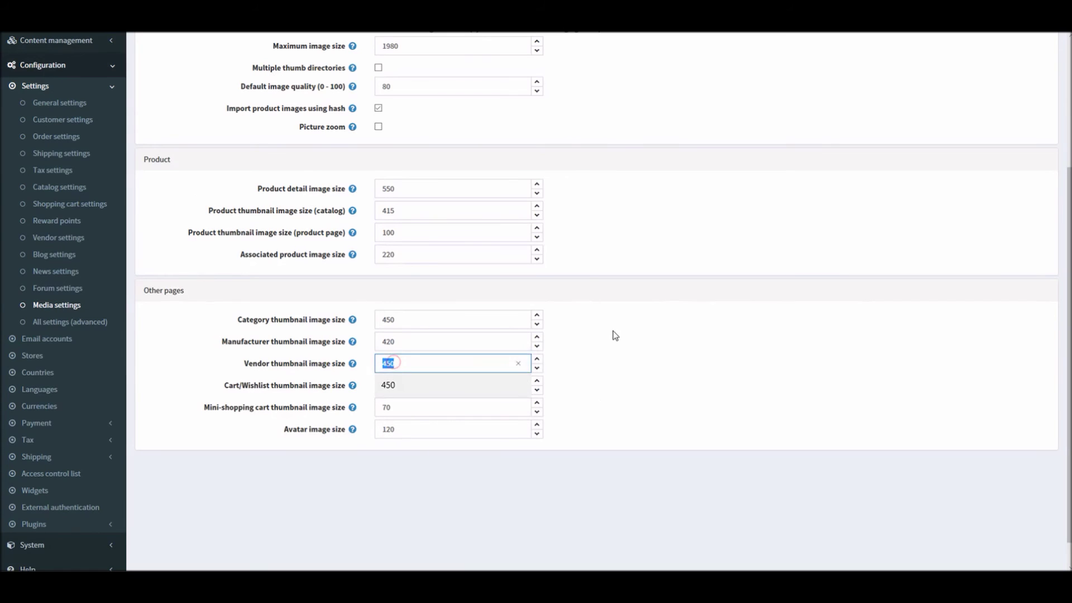
# - Review the vendor, cart/wishlist, mini-cart and avatar thumbnail size fields in Media settings
pyautogui.click(646, 322)
pyautogui.click(418, 386)
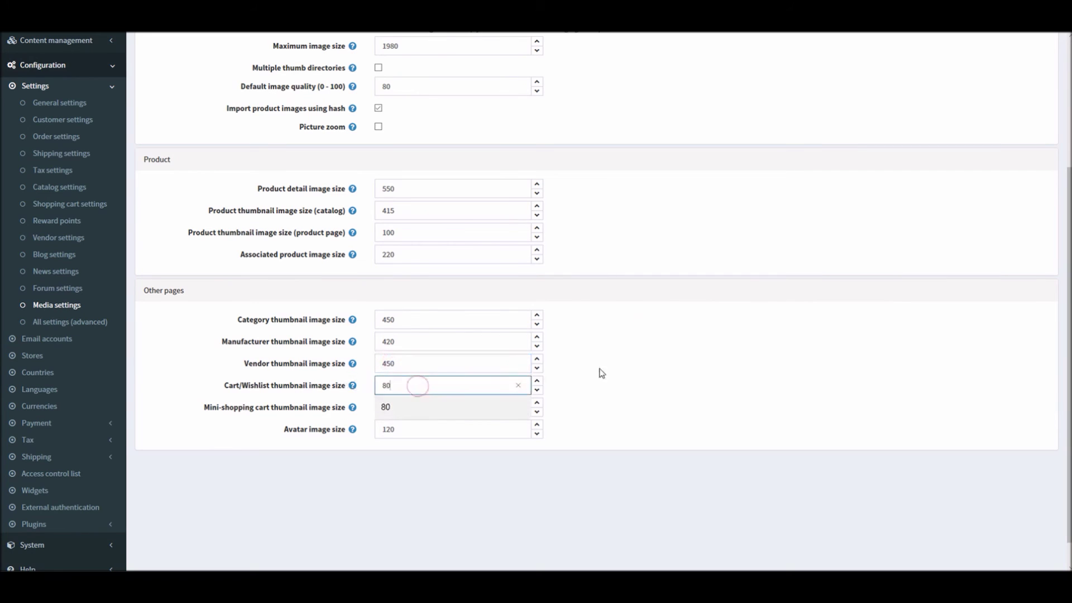
pyautogui.click(298, 402)
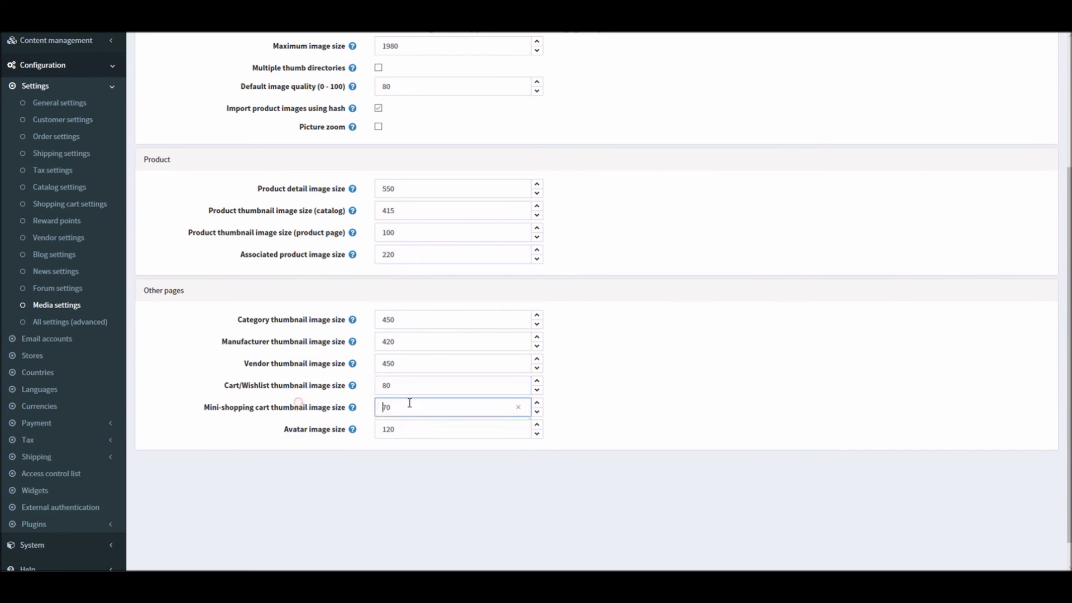
pyautogui.click(400, 435)
pyautogui.click(632, 360)
pyautogui.click(245, 386)
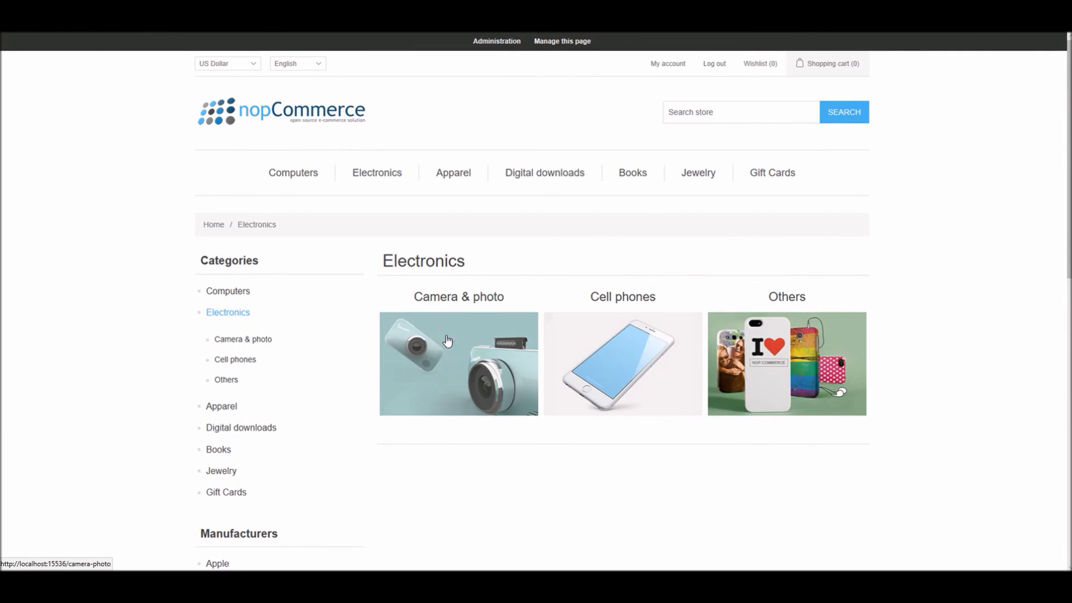
# - Add the Leica T Mirrorless Digital Camera to the cart and note its small thumbnail
pyautogui.click(792, 476)
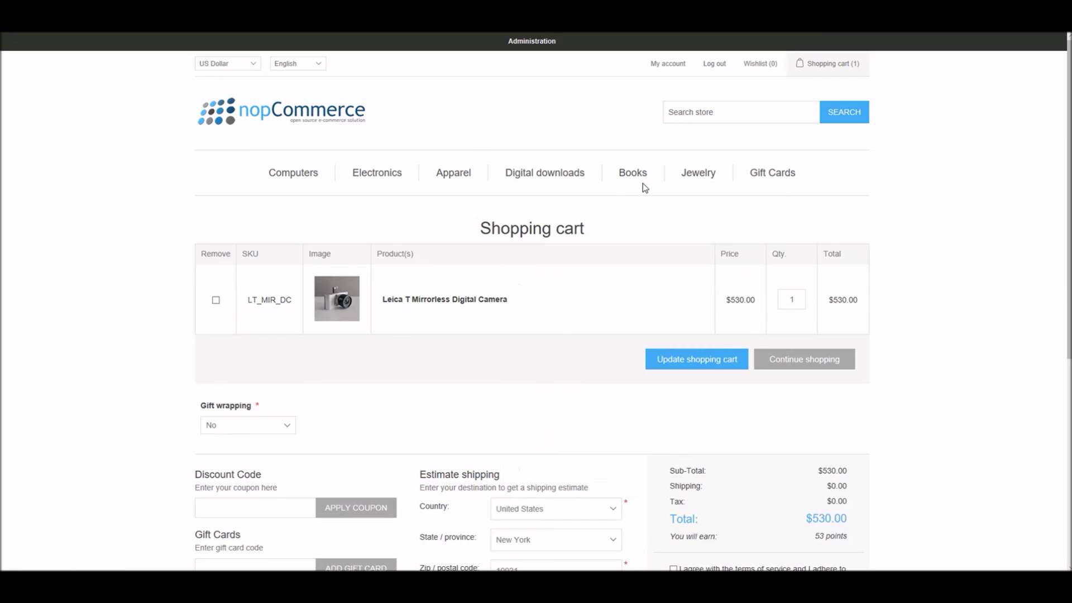
pyautogui.moveTo(364, 310); pyautogui.dragTo(343, 304)
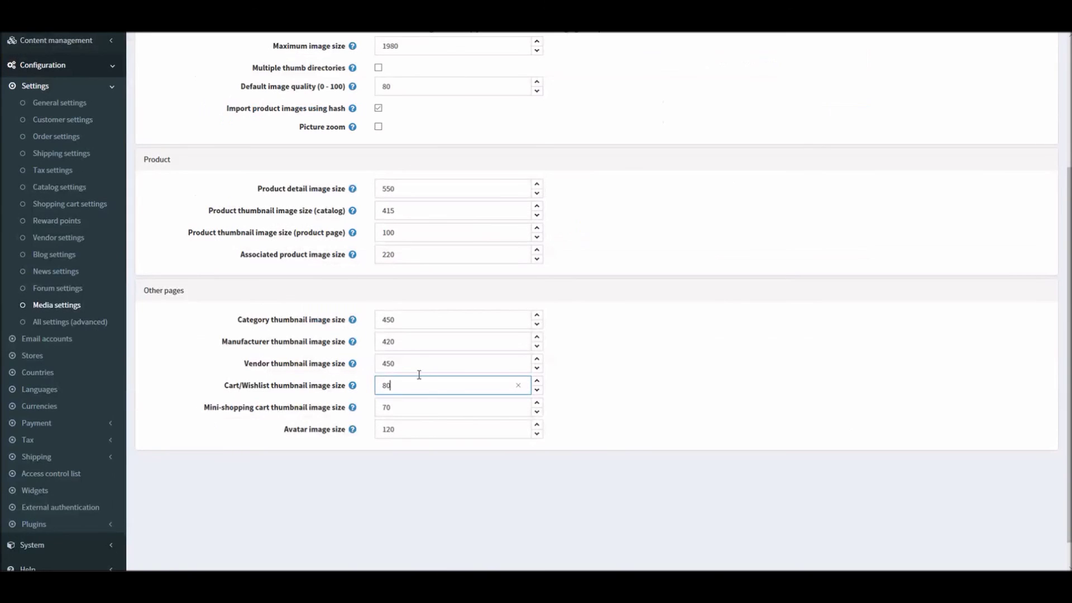
pyautogui.doubleClick(399, 384)
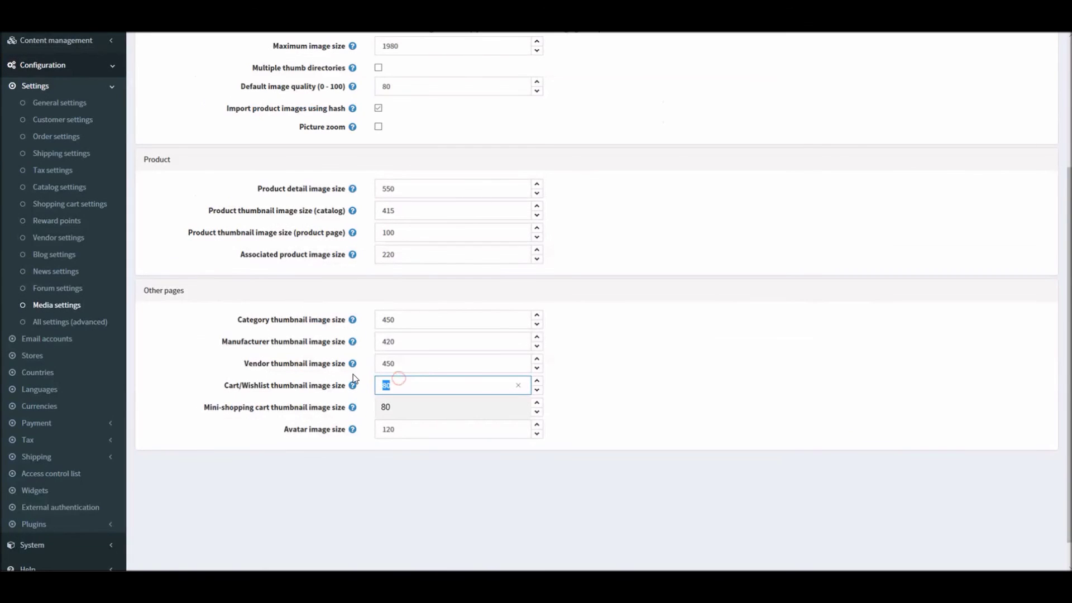
# - Save 150 as the cart/wishlist thumbnail size and confirm the larger Leica cart picture
pyautogui.write('150')
pyautogui.moveTo(1068, 179); pyautogui.dragTo(1058, 78)
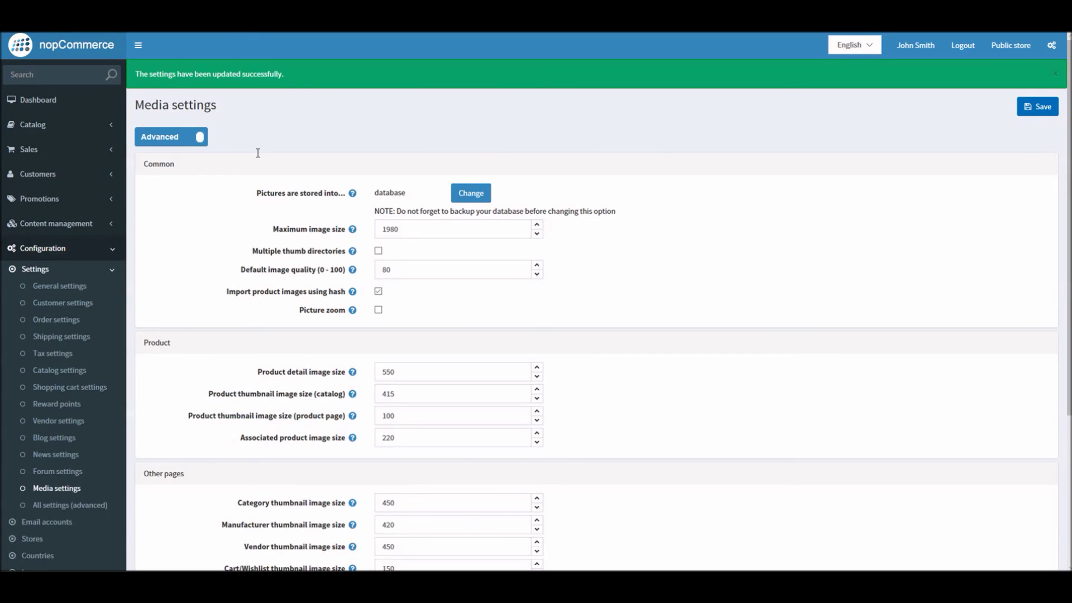
pyautogui.moveTo(1068, 213); pyautogui.dragTo(1039, 374)
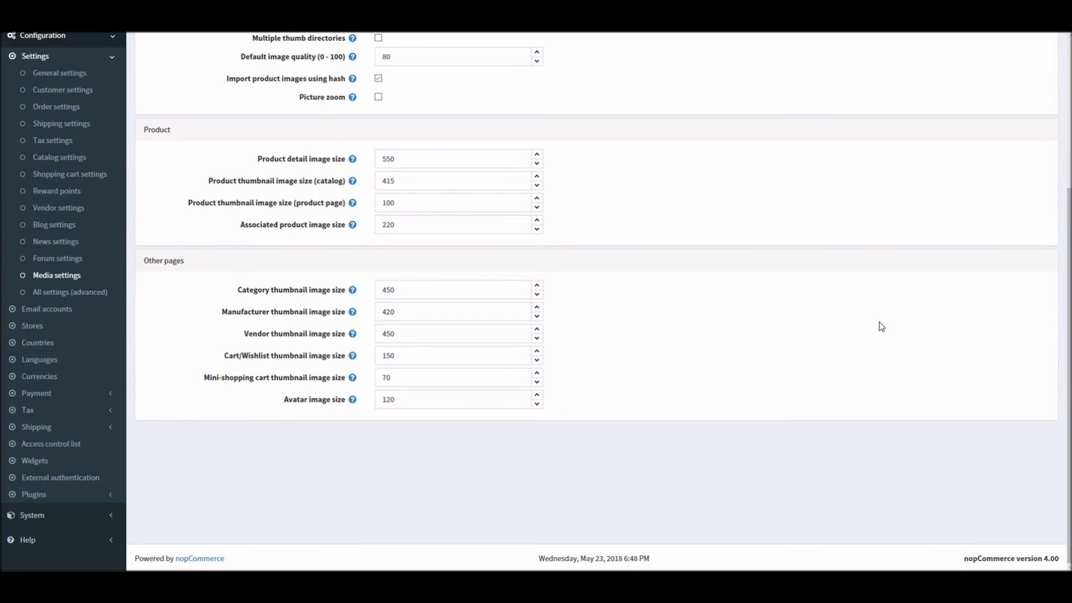